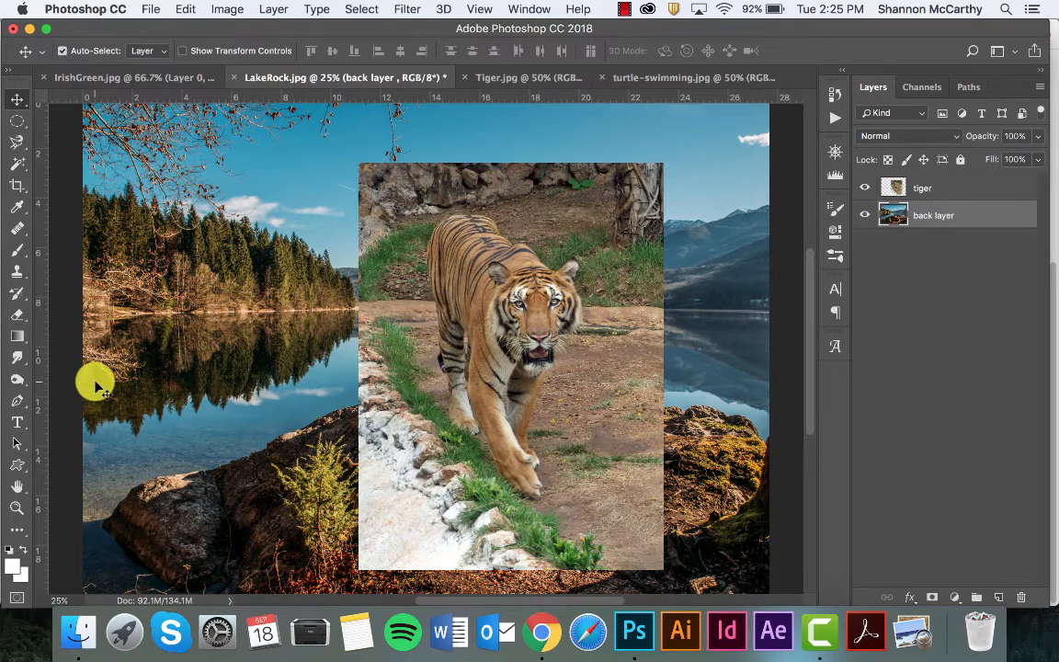
Activate the Custom Shape tool, append the Talk Bubbles set to the available shapes, and enlarge the shape picker.
click(24, 473)
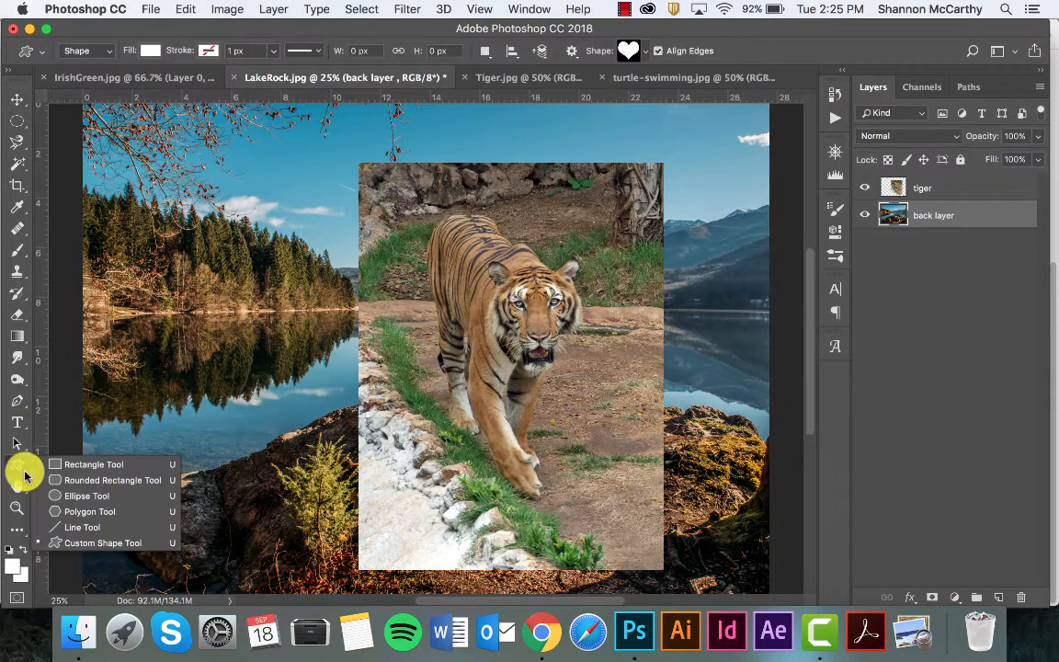
click(55, 465)
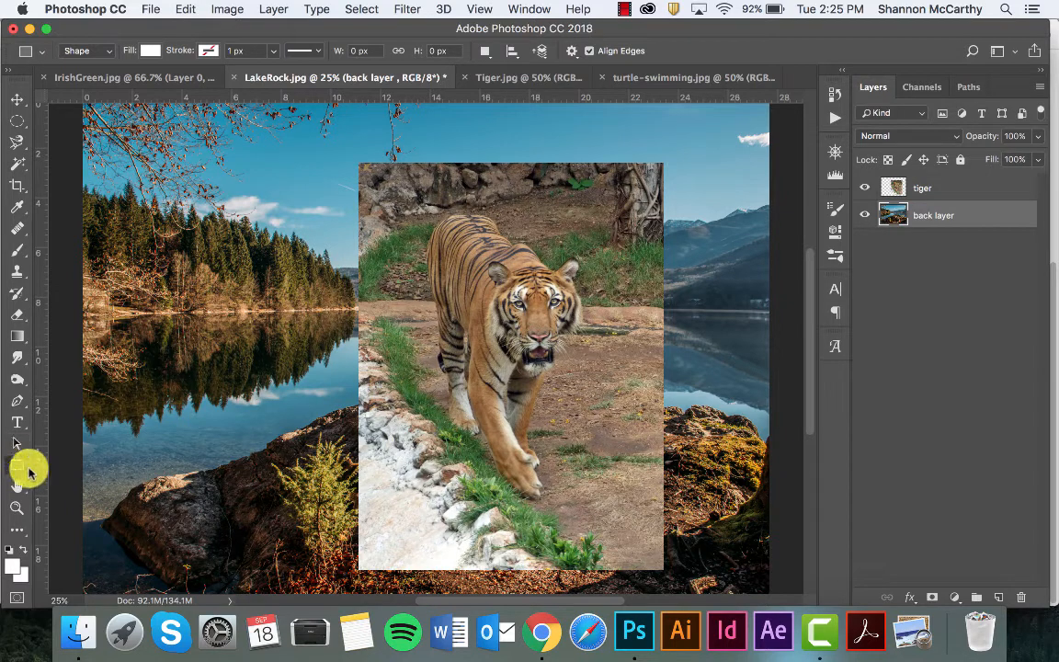
click(25, 472)
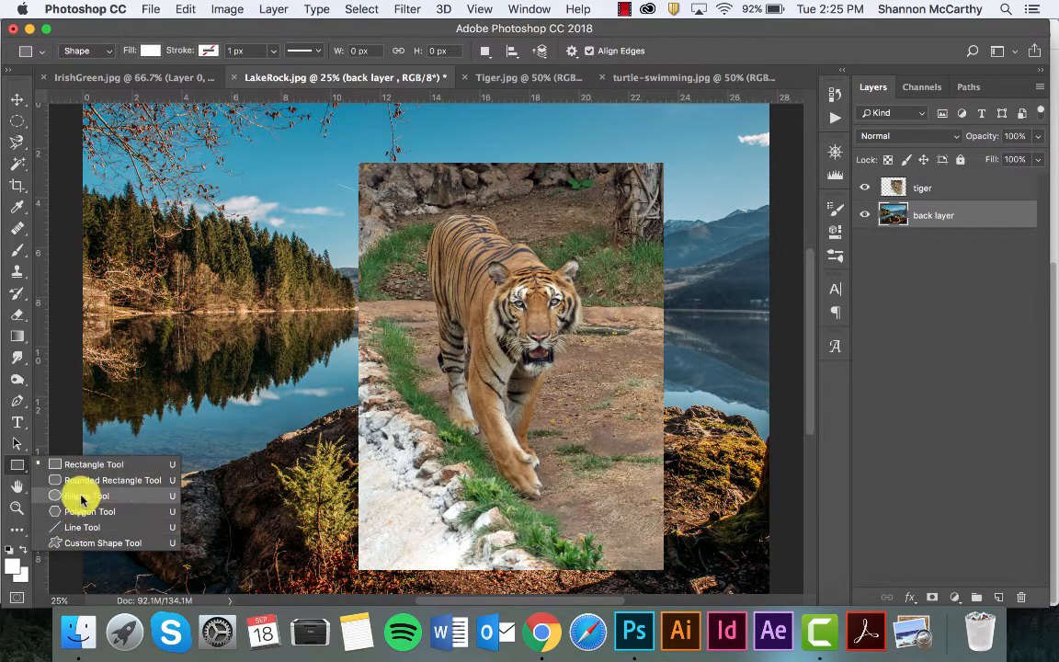
click(107, 543)
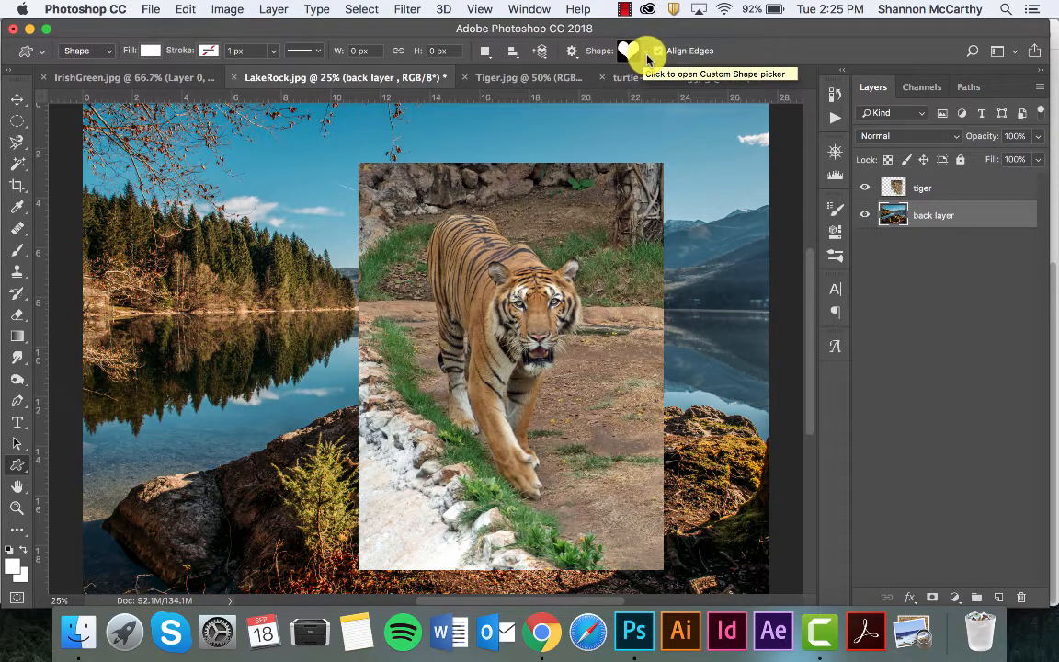
click(648, 57)
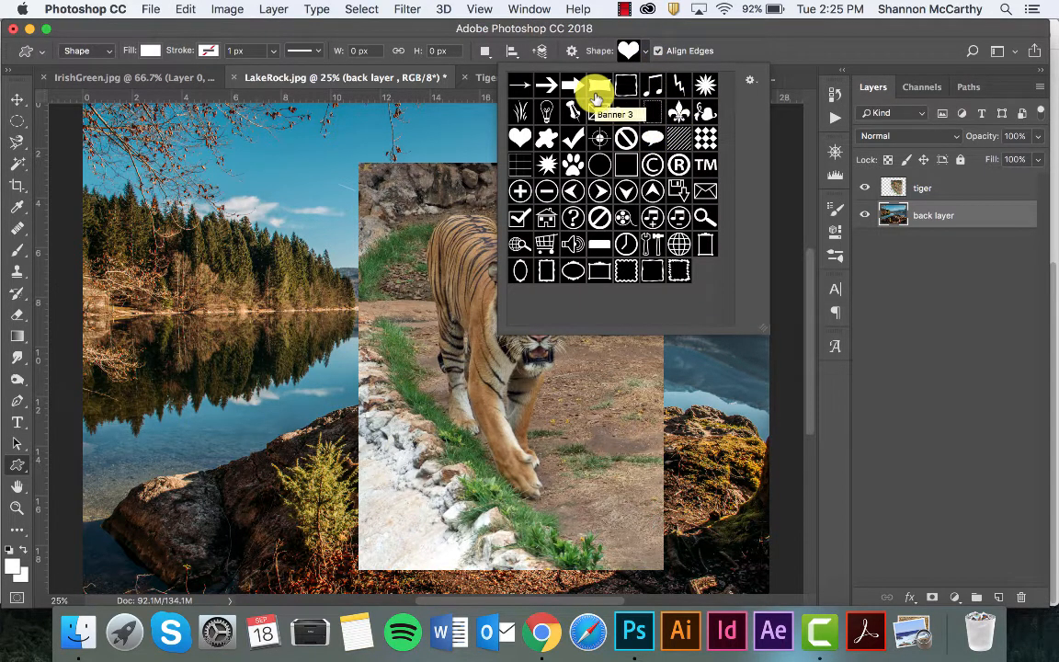
click(752, 83)
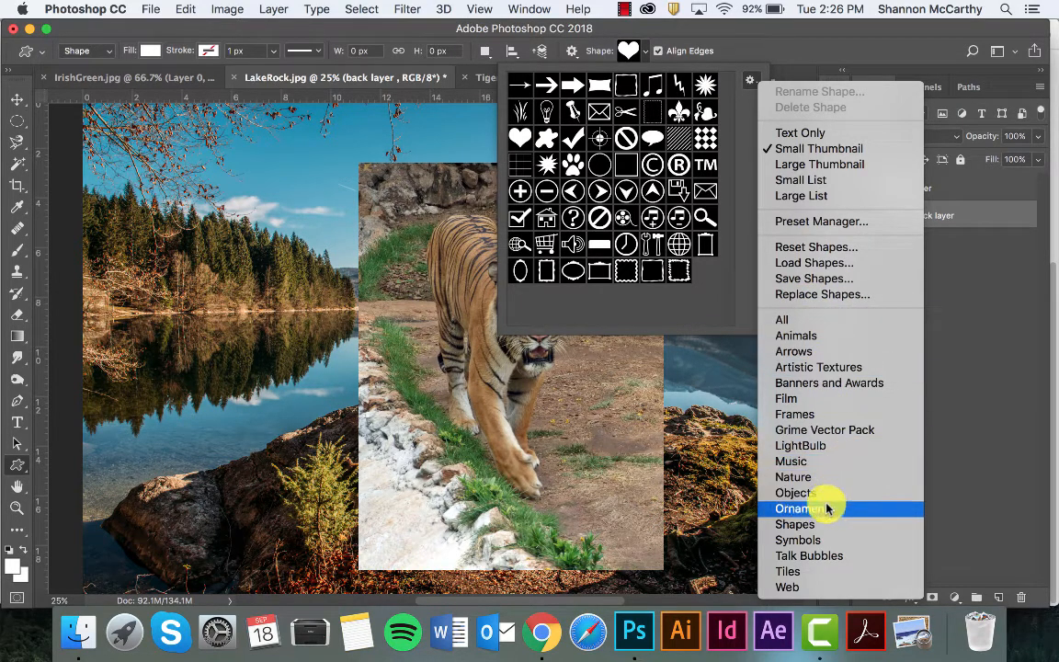
click(797, 557)
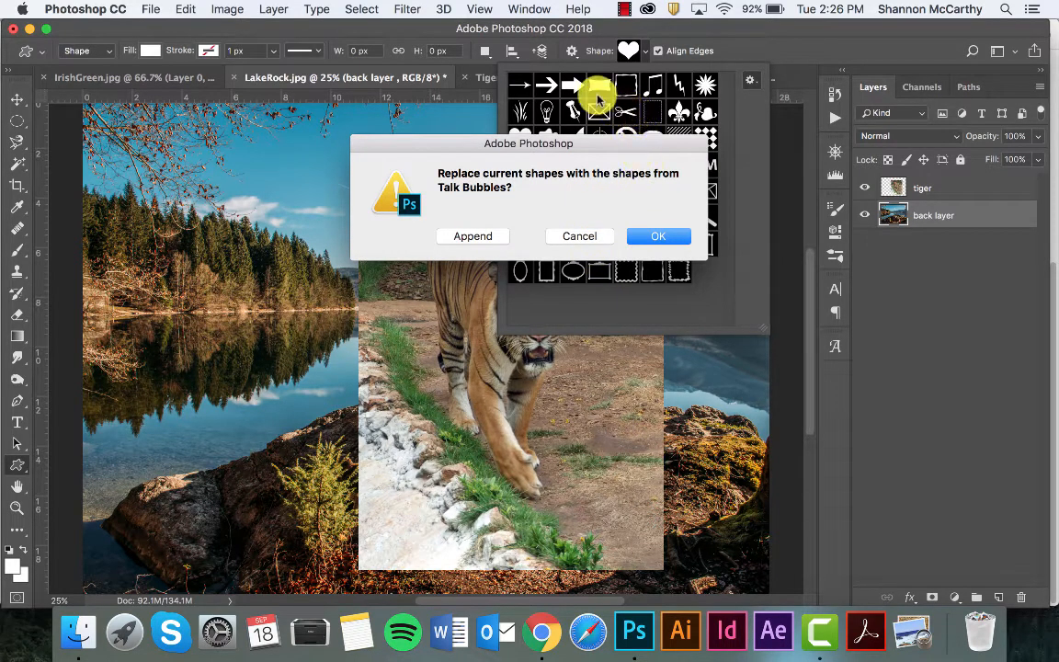
click(464, 236)
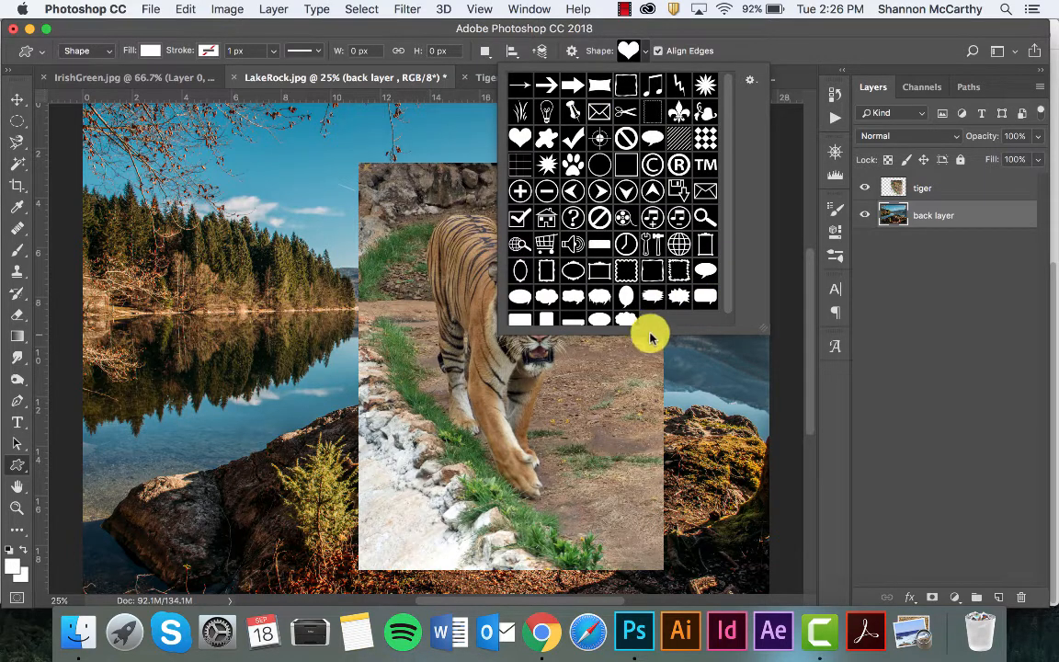
drag(768, 343, 791, 401)
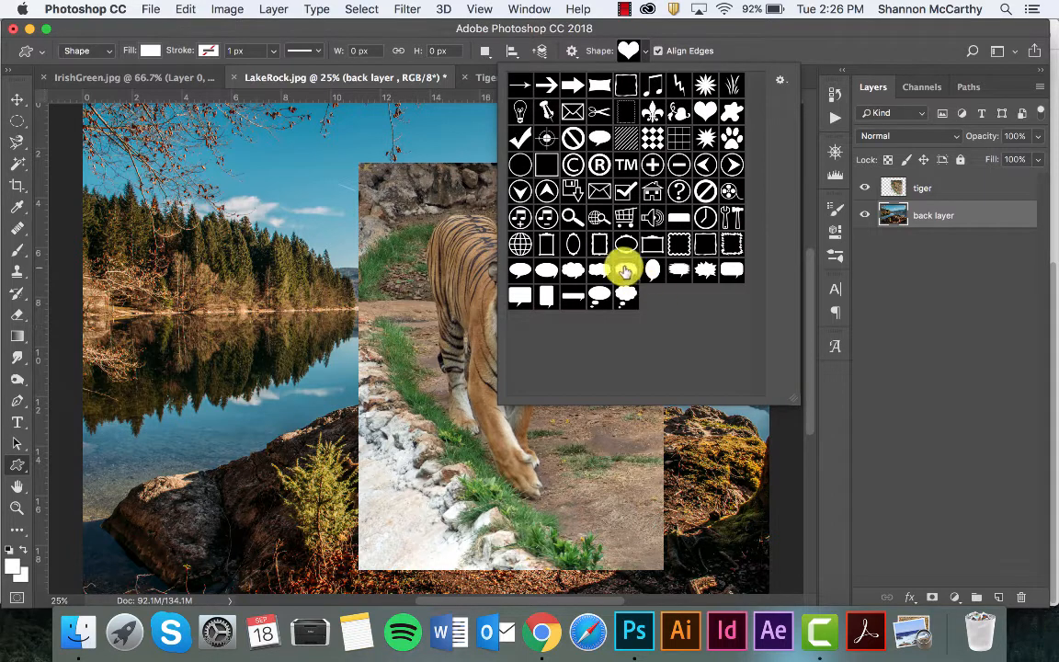
Draw a dripping talk bubble about 2412 by 1734 px over the tiger and move its layer above the tiger layer.
click(731, 40)
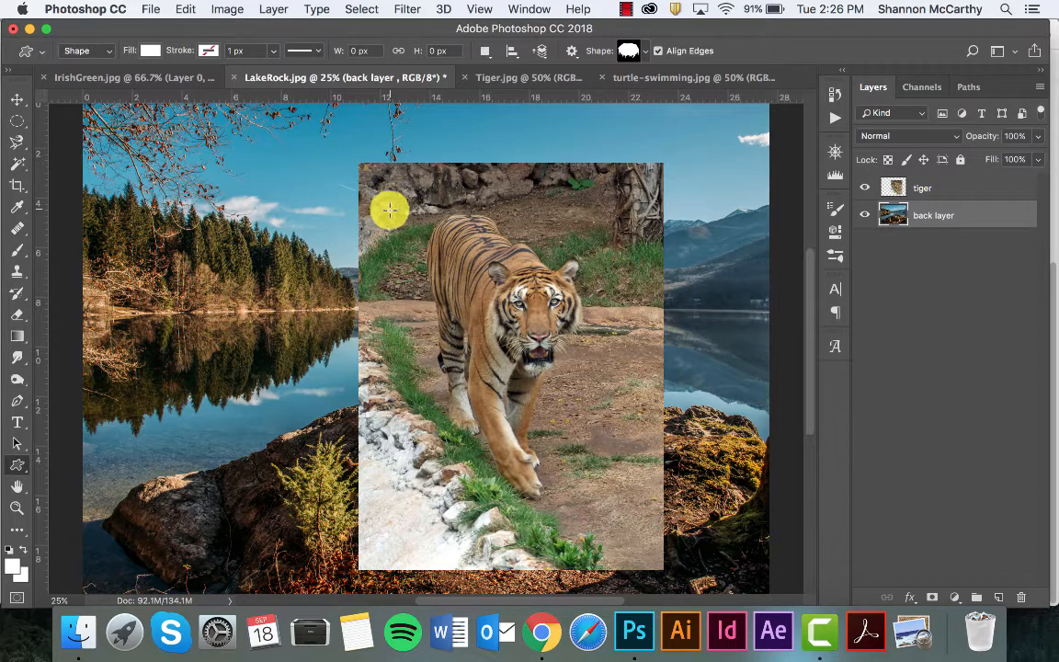
drag(390, 211, 636, 491)
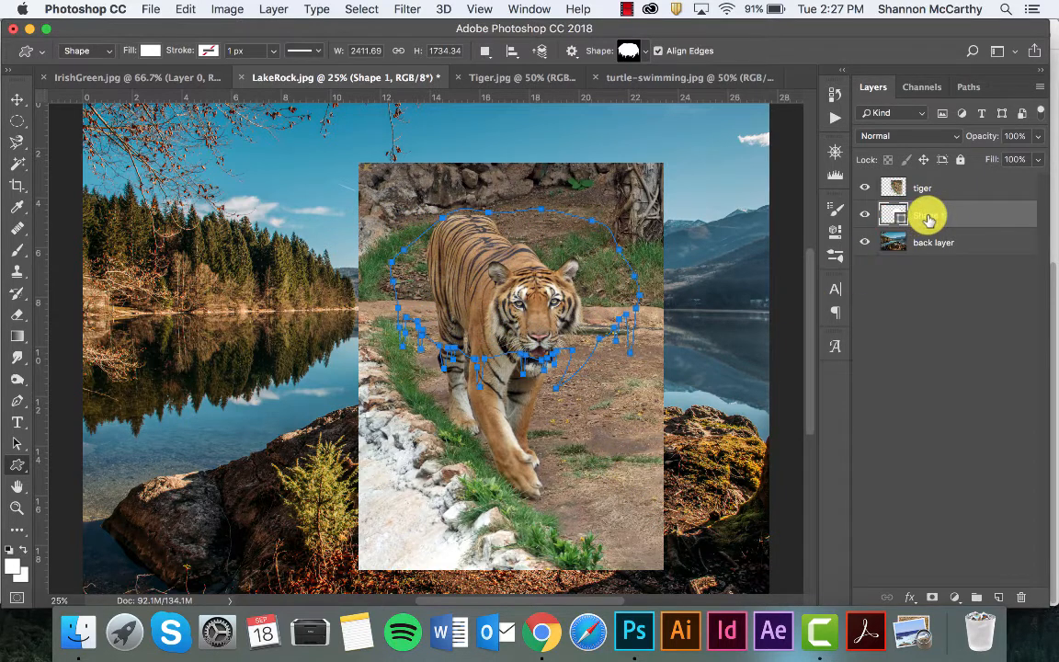
drag(929, 218, 910, 177)
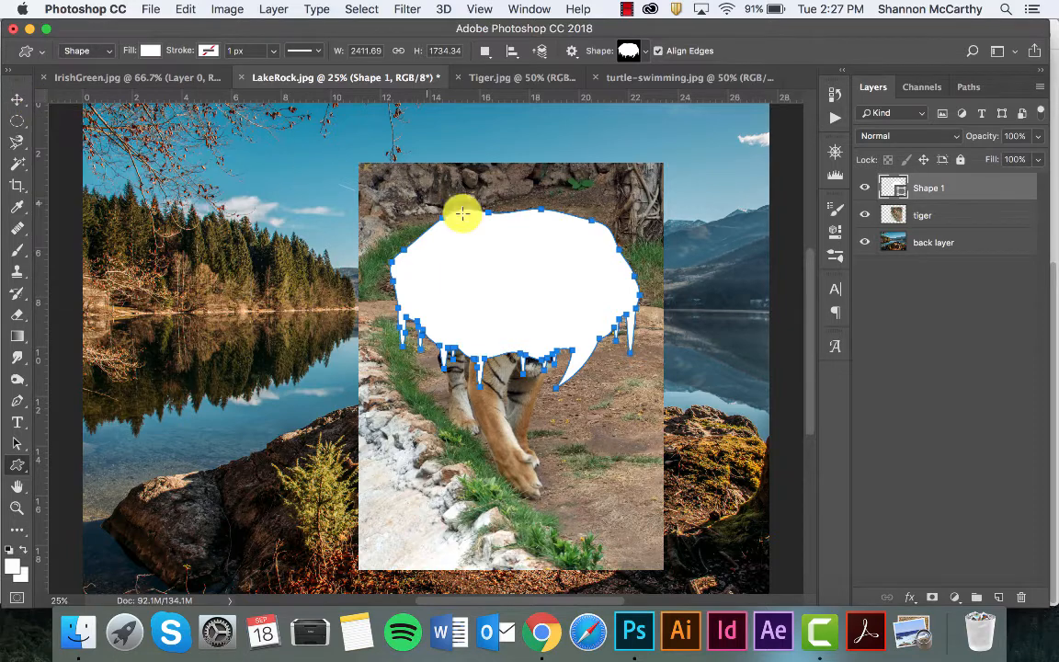
Reshape the talk bubble's upper-left outline by pulling curve handles from two anchor points with the Convert Point tool.
scroll(577, 259, up, 5)
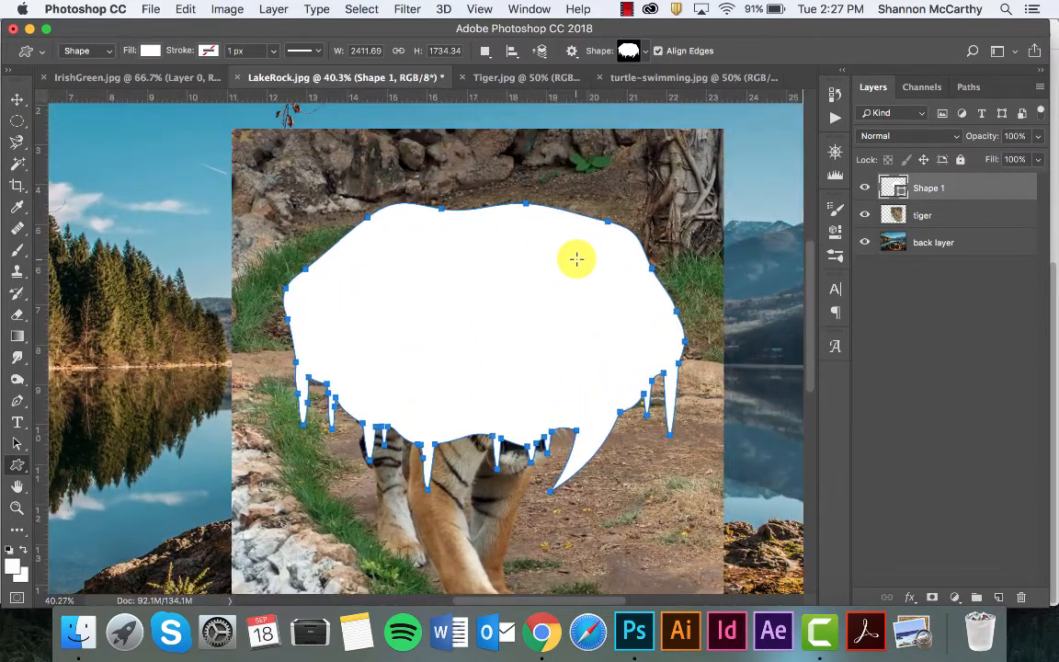
click(18, 402)
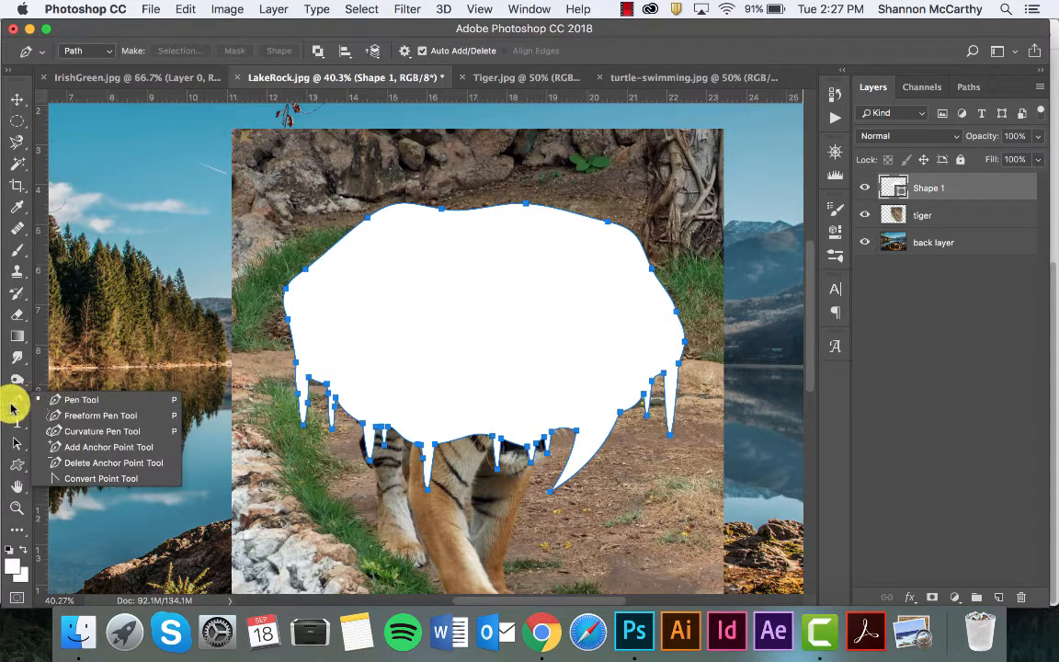
click(91, 476)
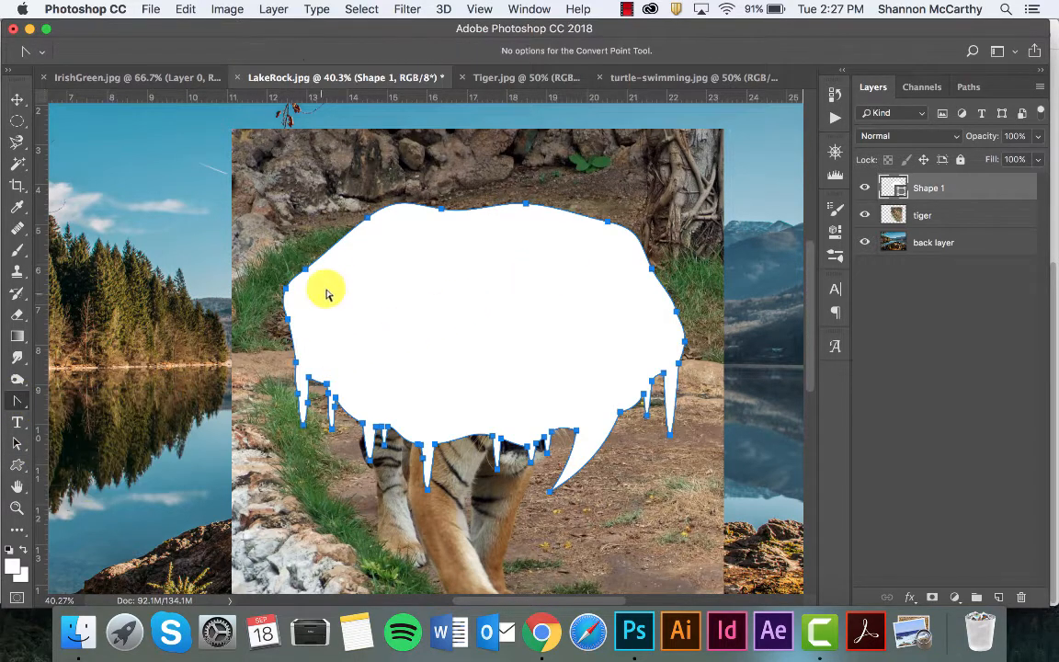
drag(284, 287, 297, 191)
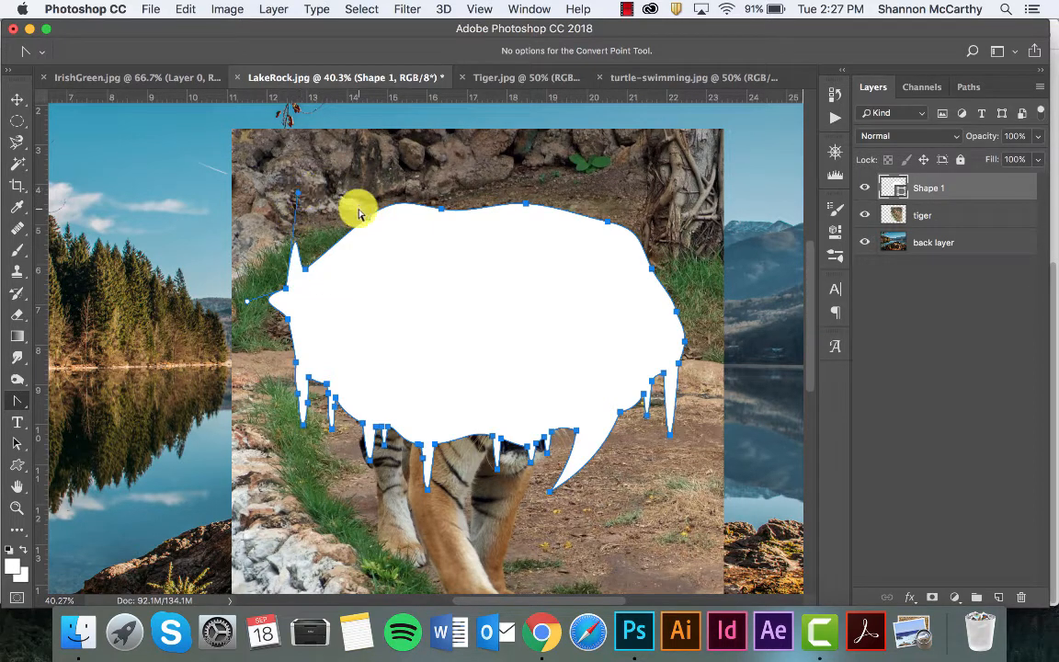
drag(370, 218, 318, 284)
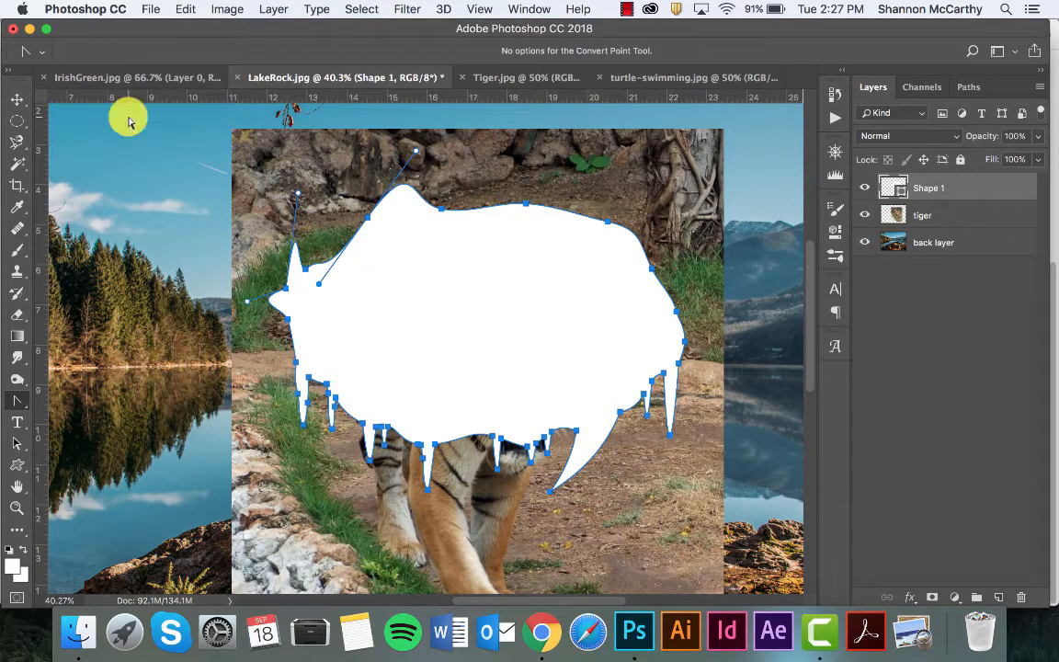
Fully lock the back layer and leave the Shape 1 layer unlocked.
click(17, 99)
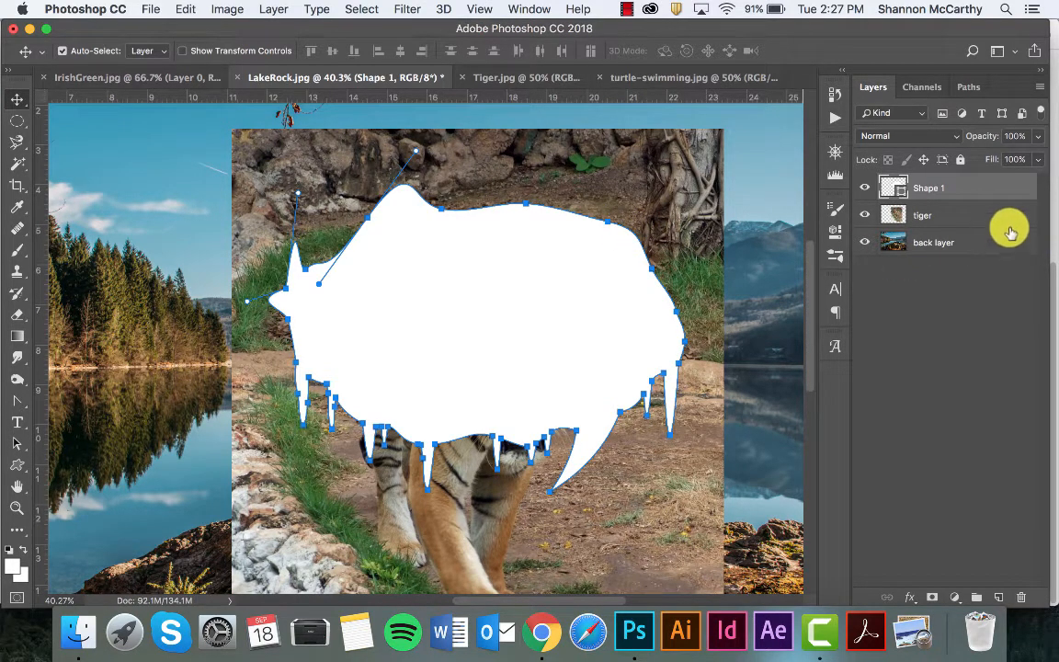
click(961, 161)
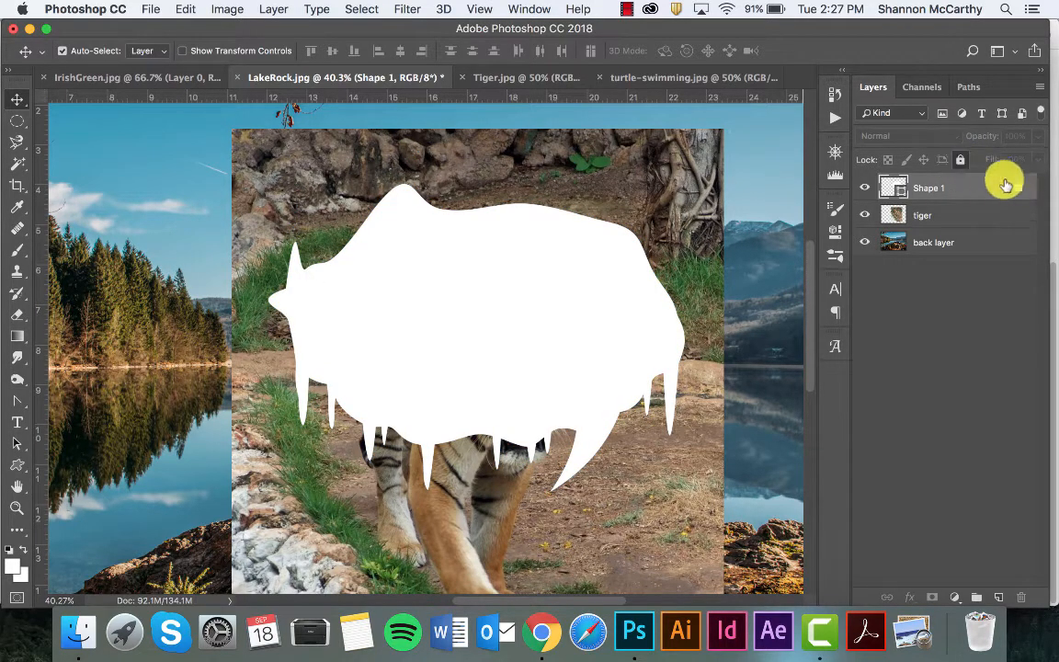
click(1021, 237)
click(959, 159)
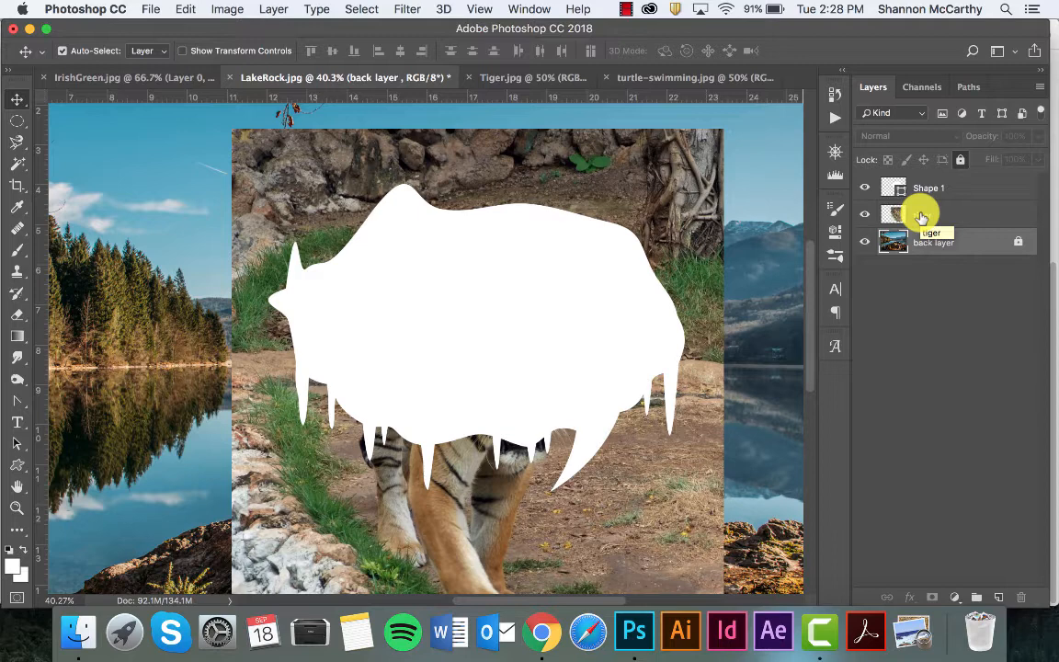
Try placing the tiger layer above the Shape 1 layer and return the shape layer to the top.
drag(920, 214, 925, 196)
drag(928, 177, 928, 177)
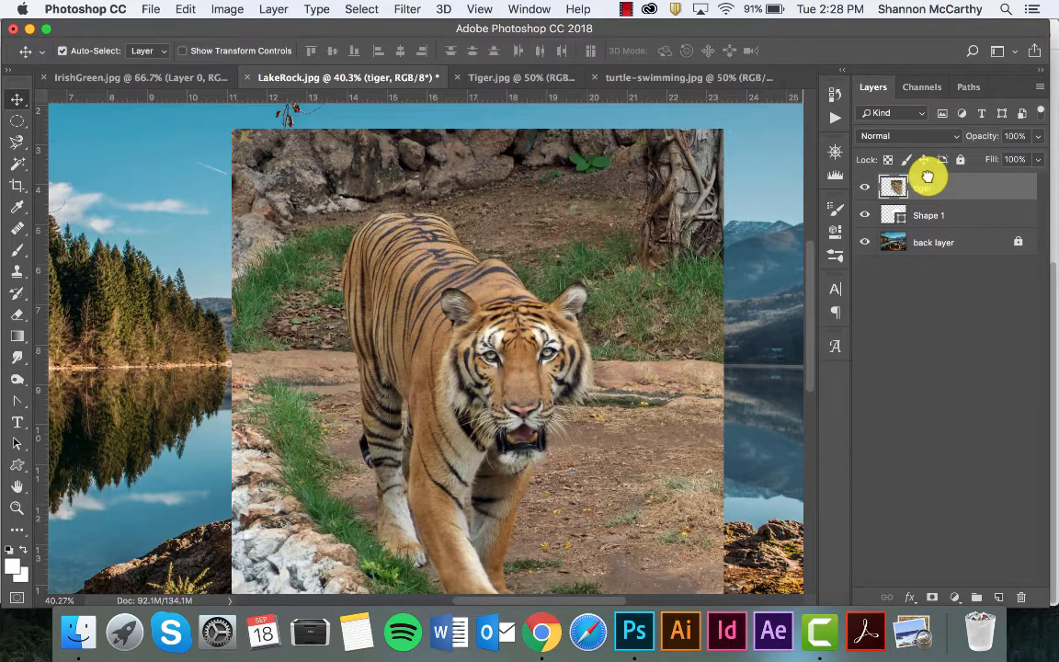
drag(935, 215, 939, 180)
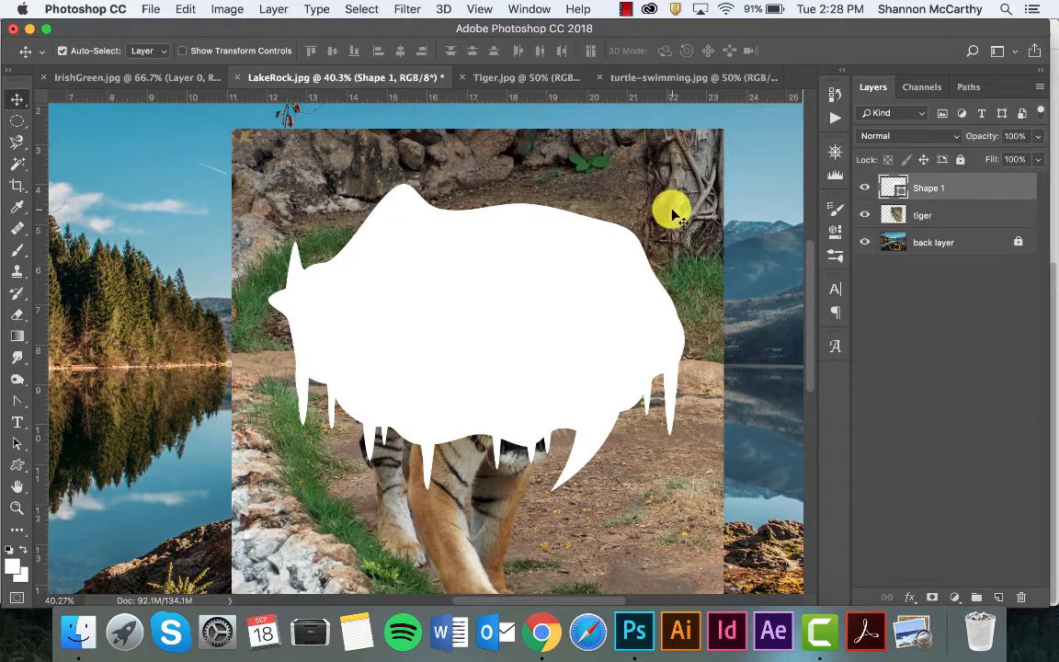
Move the tiger layer above the Shape 1 layer and clip it to the talk bubble with a clipping mask.
key(super+minus)
key(super+minus)
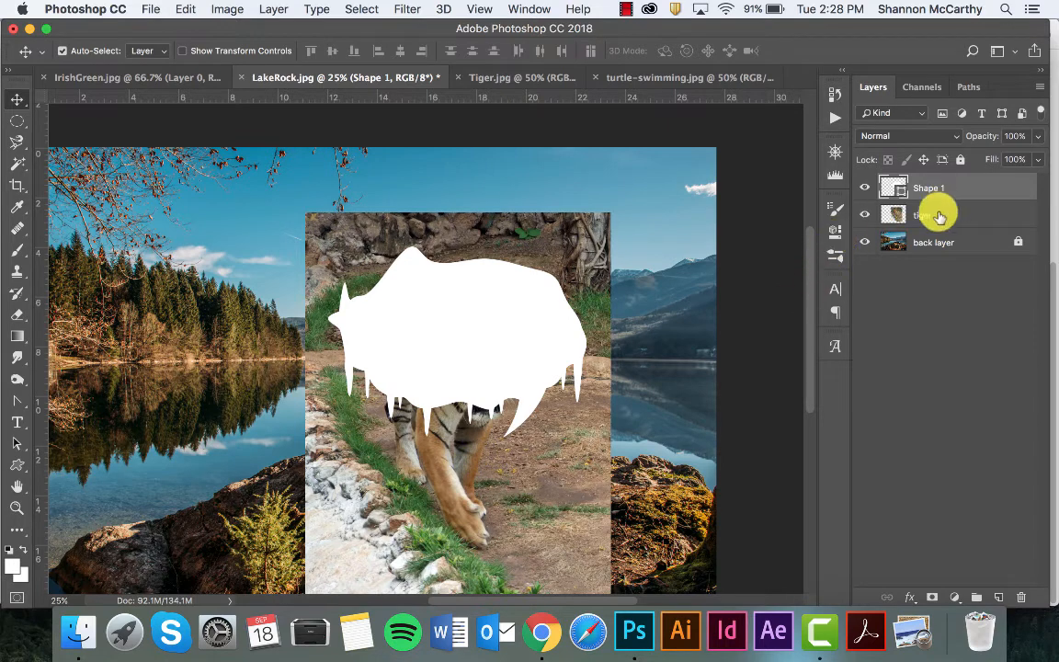
drag(939, 217, 933, 180)
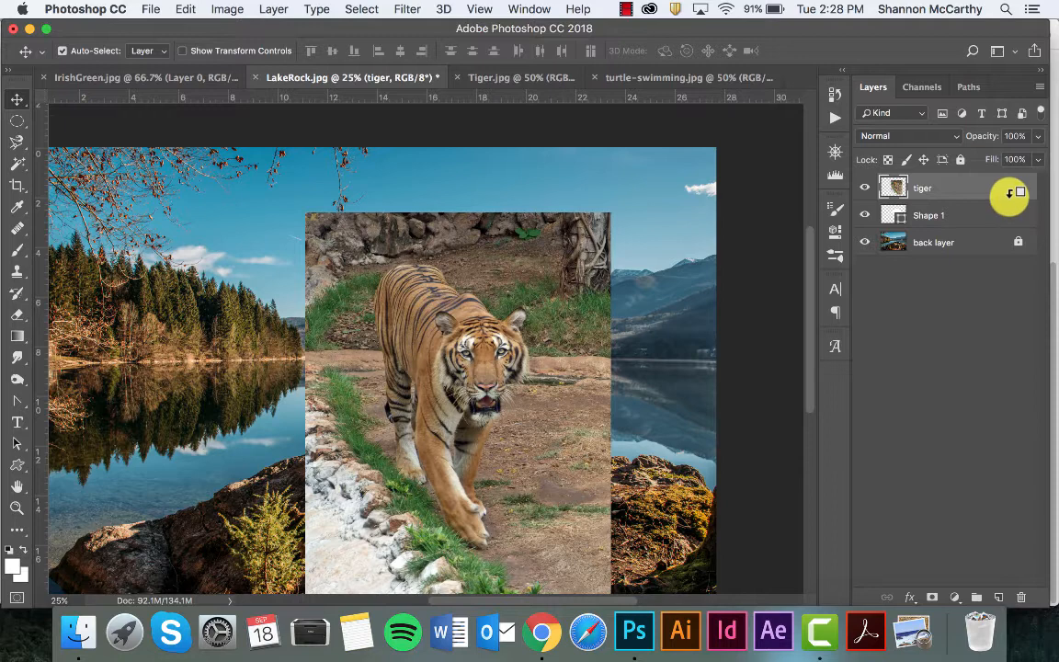
alt+click(1010, 194)
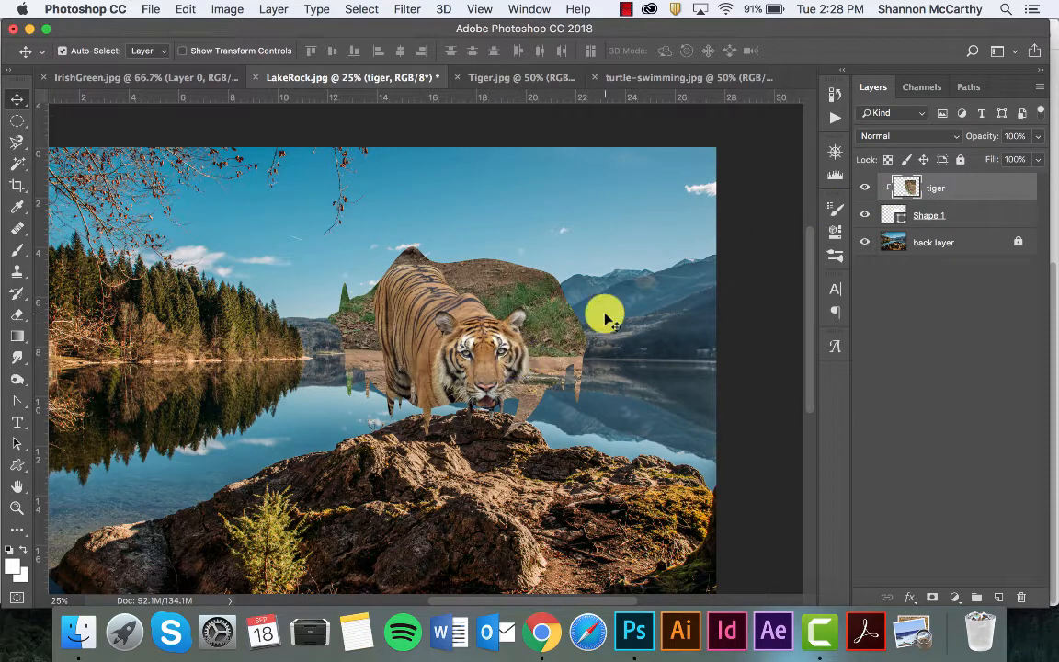
key(super+z)
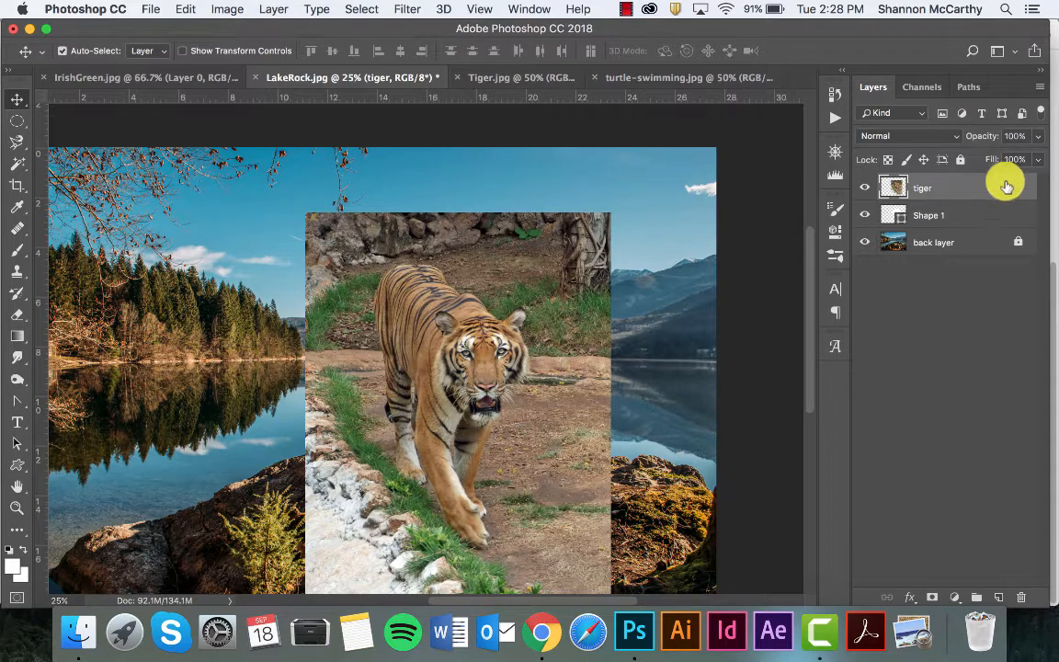
right_click(1007, 185)
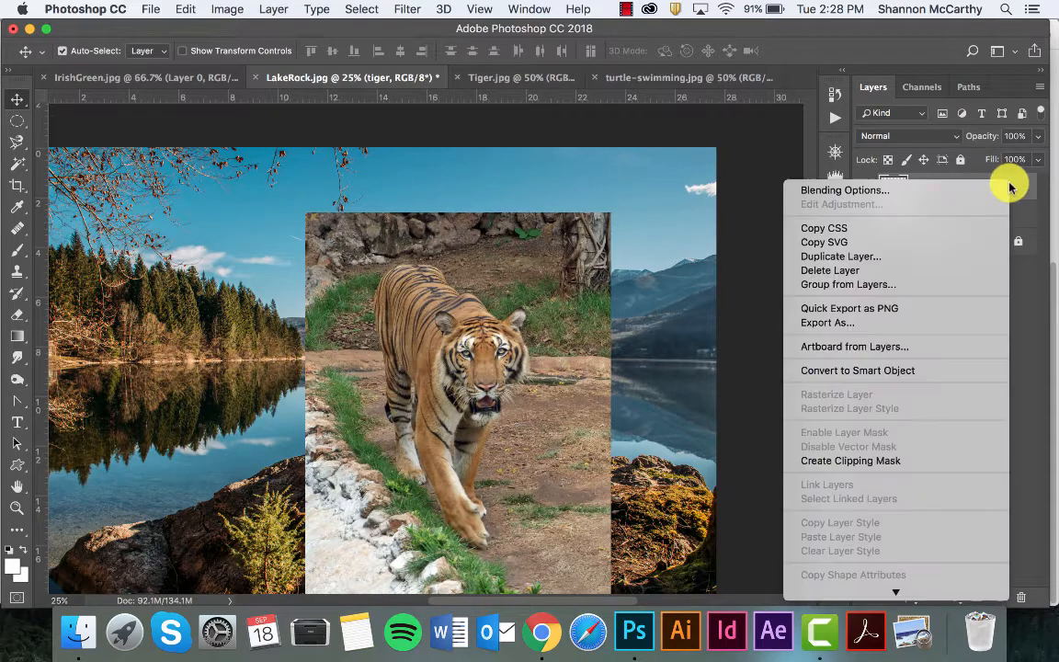
click(898, 460)
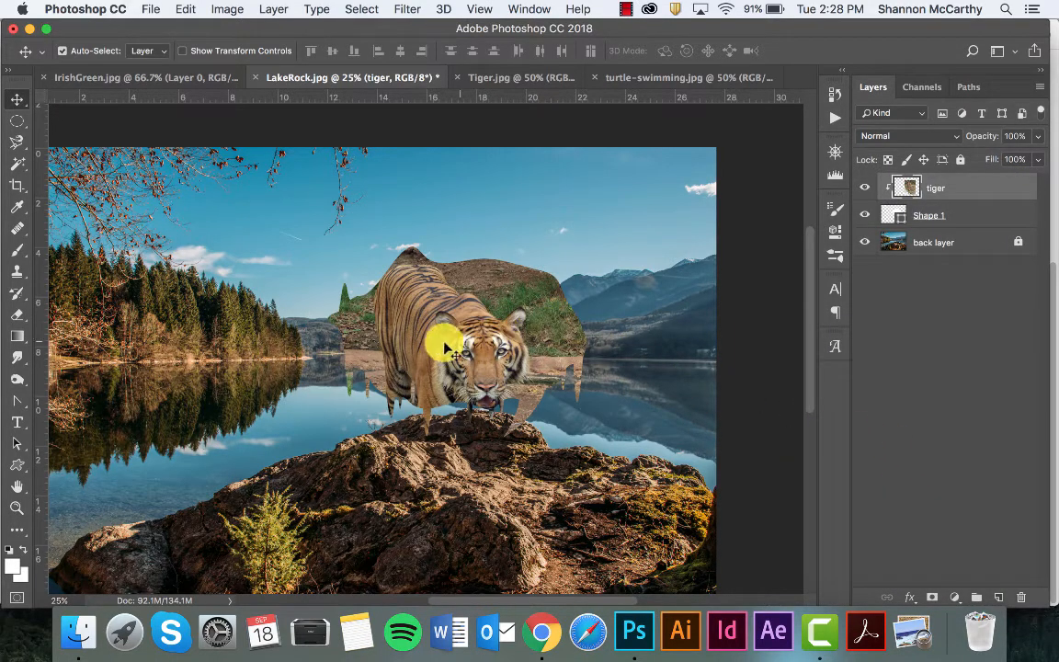
Reposition the clipped tiger inside the talk bubble and enlarge it with Free Transform so it fills more of the shape.
mouse_move(426, 349)
mouse_down()
mouse_move(435, 302)
mouse_move(487, 278)
mouse_move(514, 327)
mouse_move(428, 356)
mouse_move(409, 346)
mouse_up()
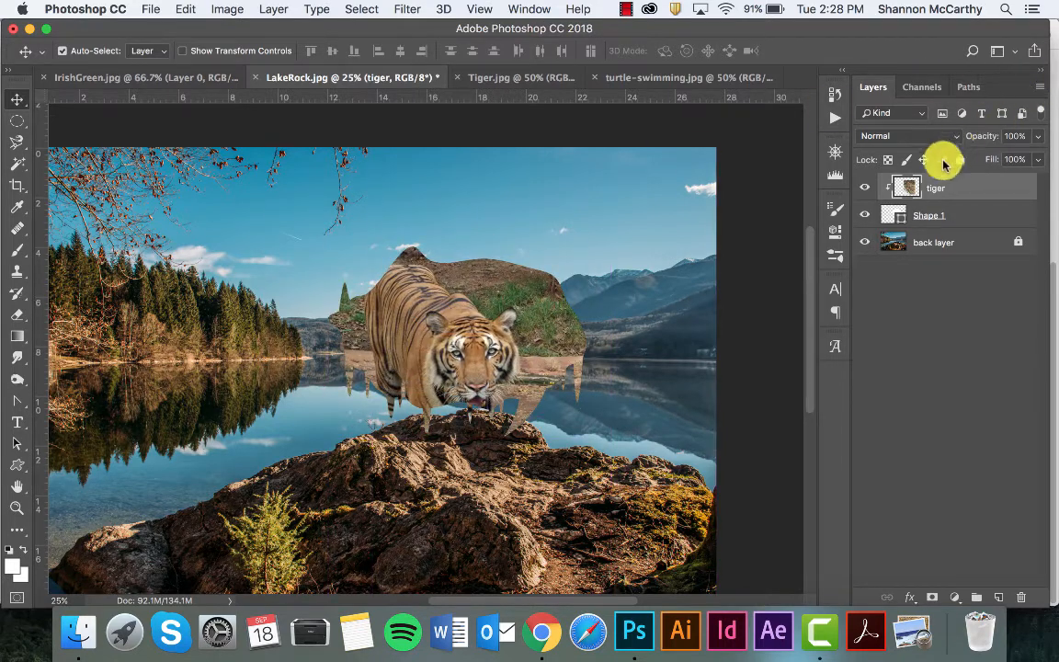
drag(520, 354, 520, 329)
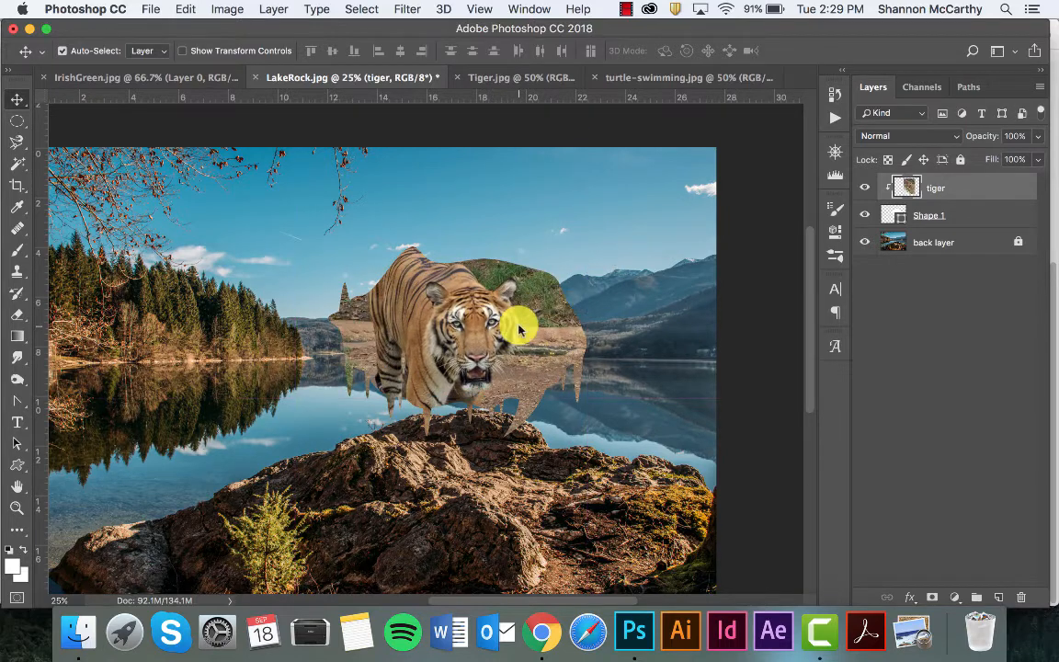
key(super+t)
drag(604, 183, 704, 87)
drag(483, 354, 451, 433)
key(Return)
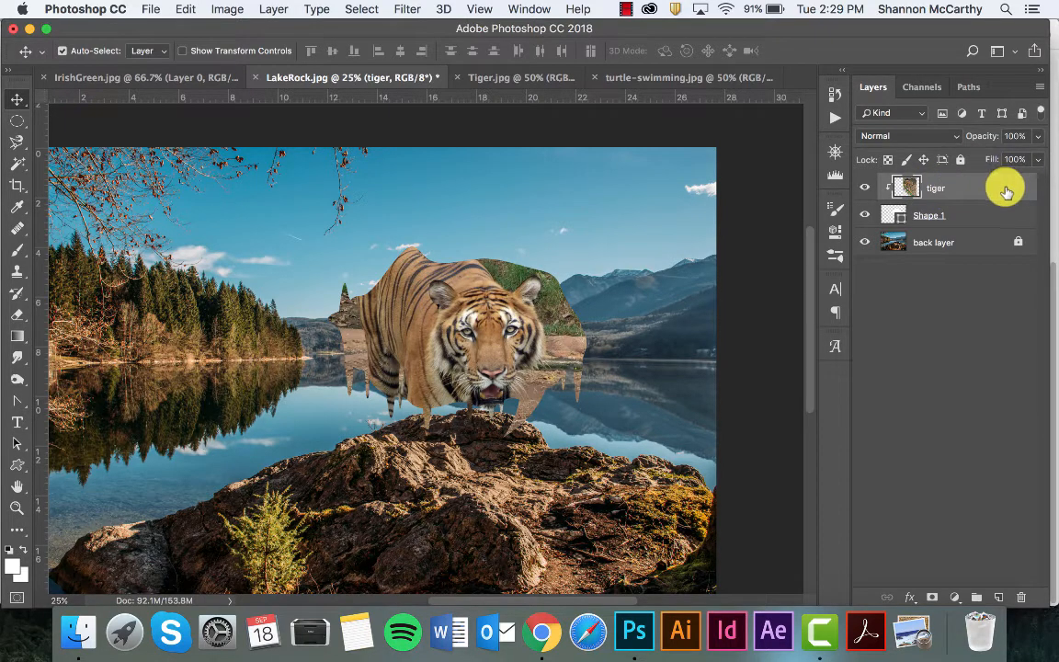
Merge the tiger and Shape 1 layers into one layer and move the merged tiger cutout up into the sky.
shift+click(1008, 217)
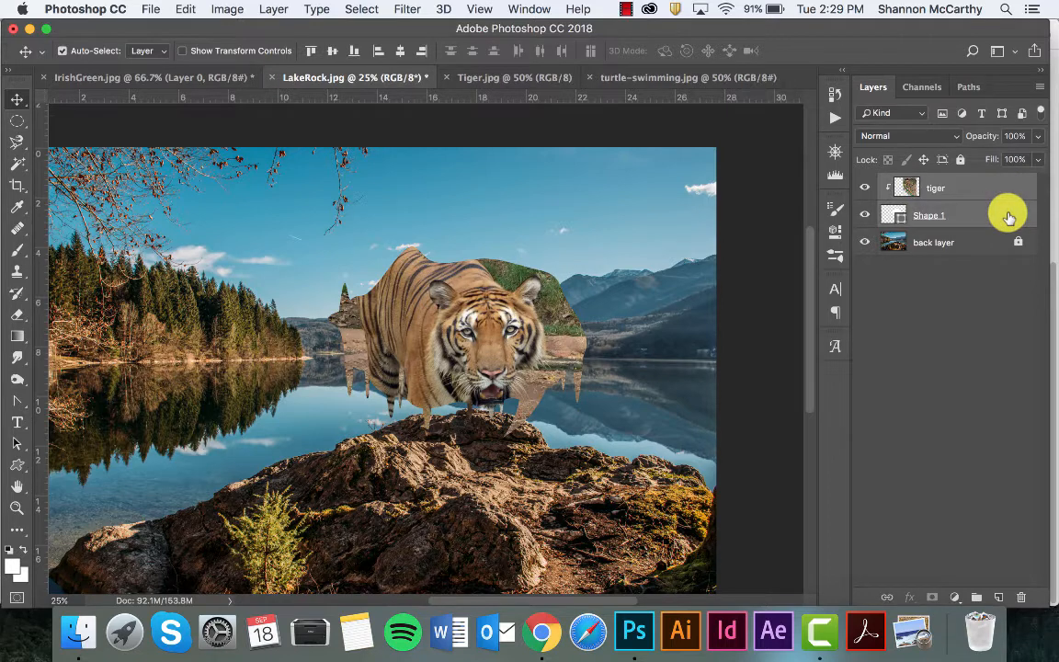
right_click(1009, 217)
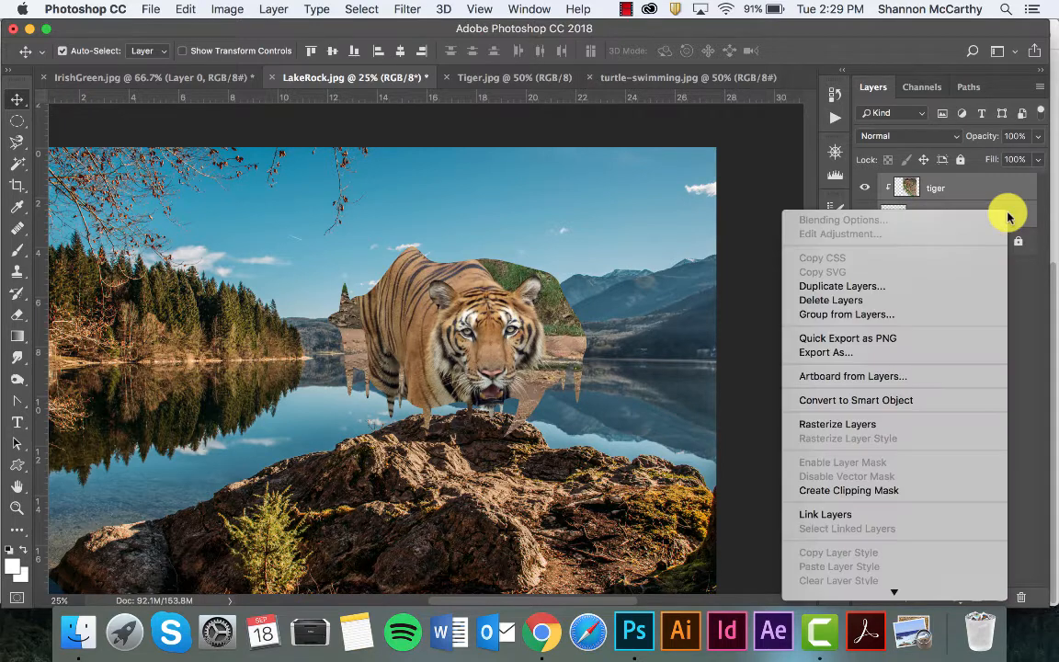
scroll(881, 485, down, 5)
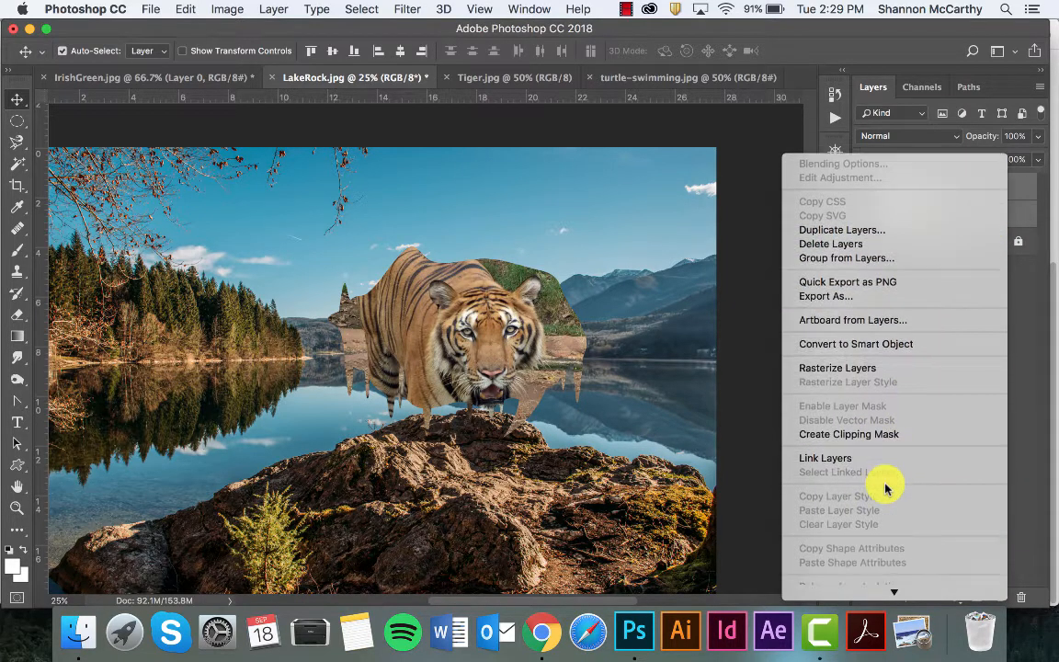
scroll(884, 487, down, 3)
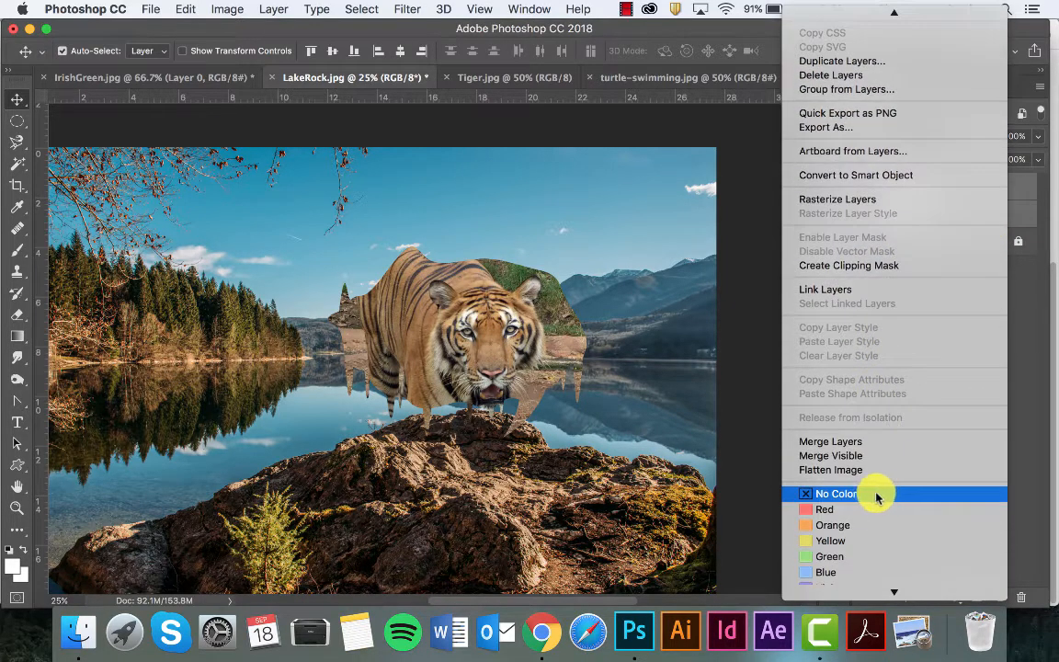
click(855, 450)
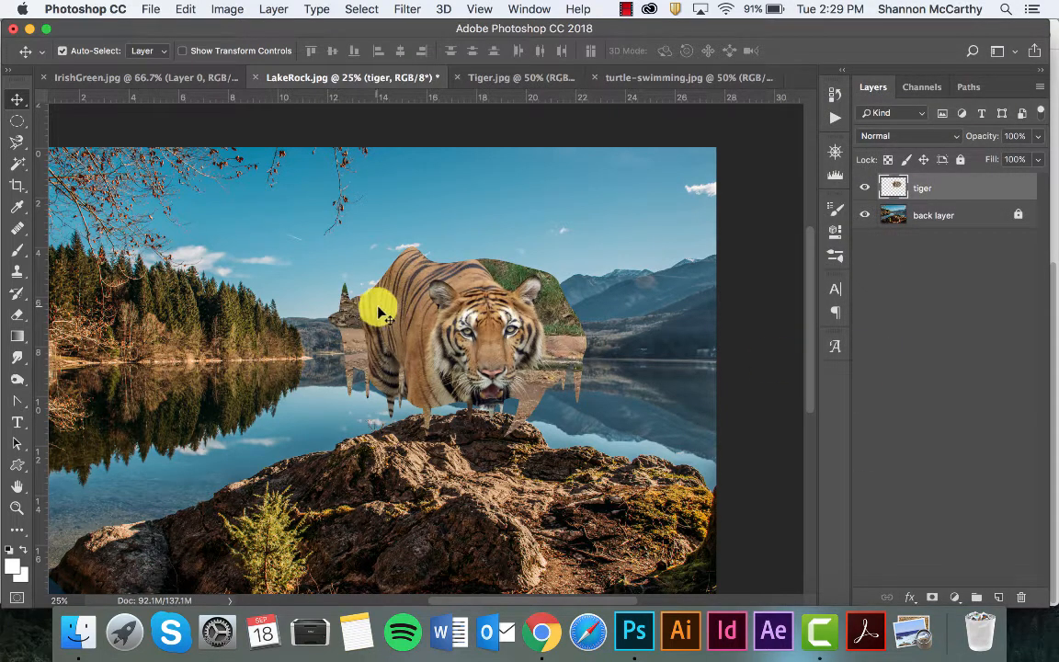
drag(379, 311, 483, 238)
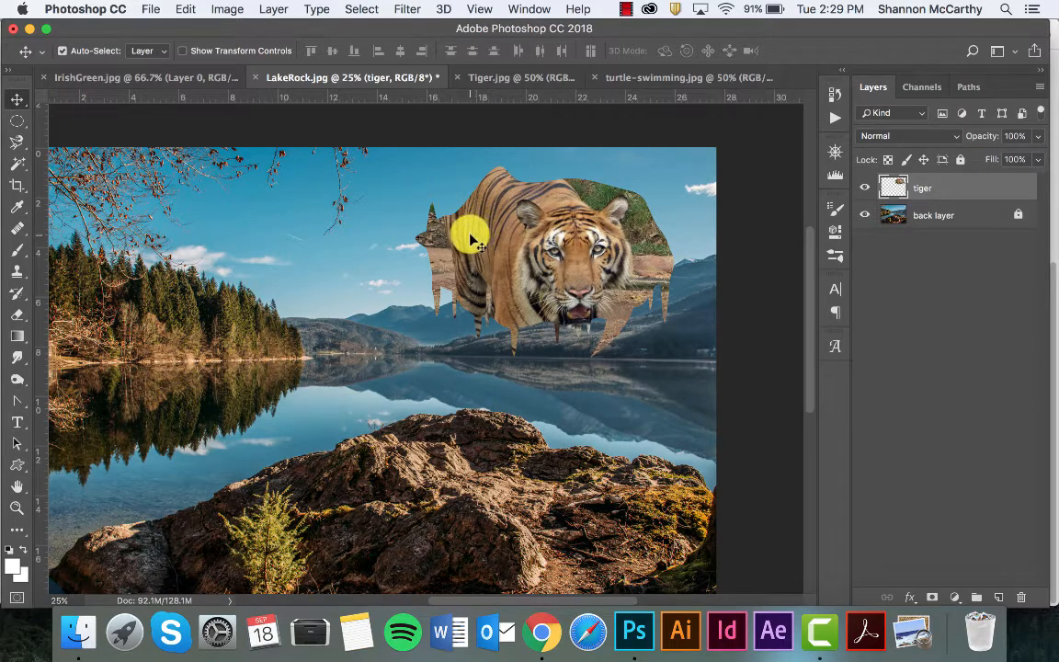
drag(524, 230, 487, 226)
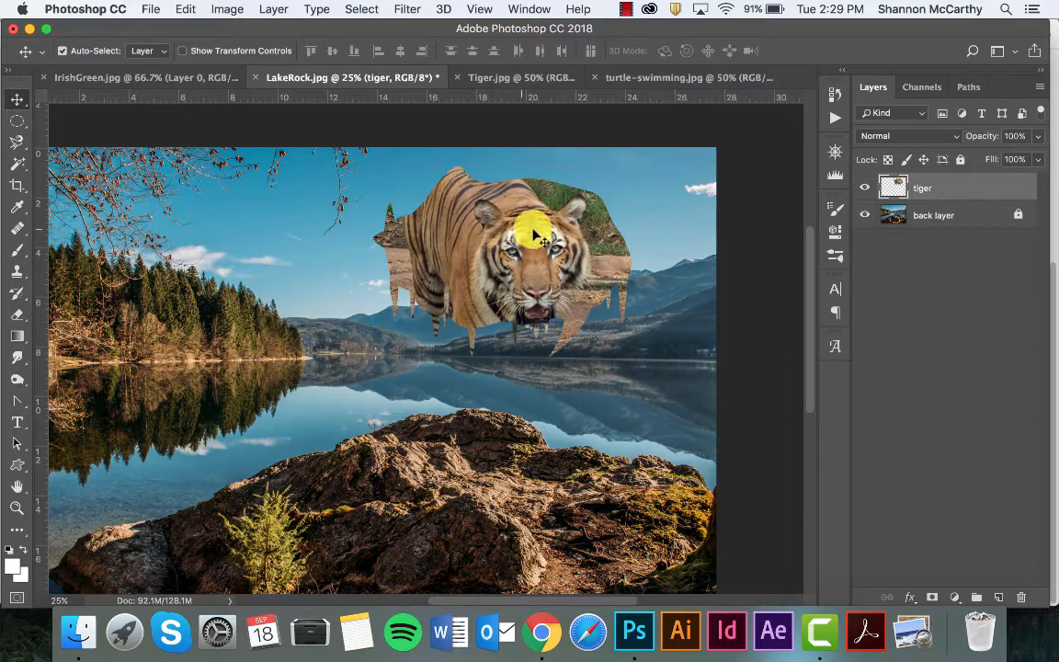
Try the Lighten and Linear Light blend modes on the merged tiger layer, shifting the tiger over the mountains with each.
click(938, 135)
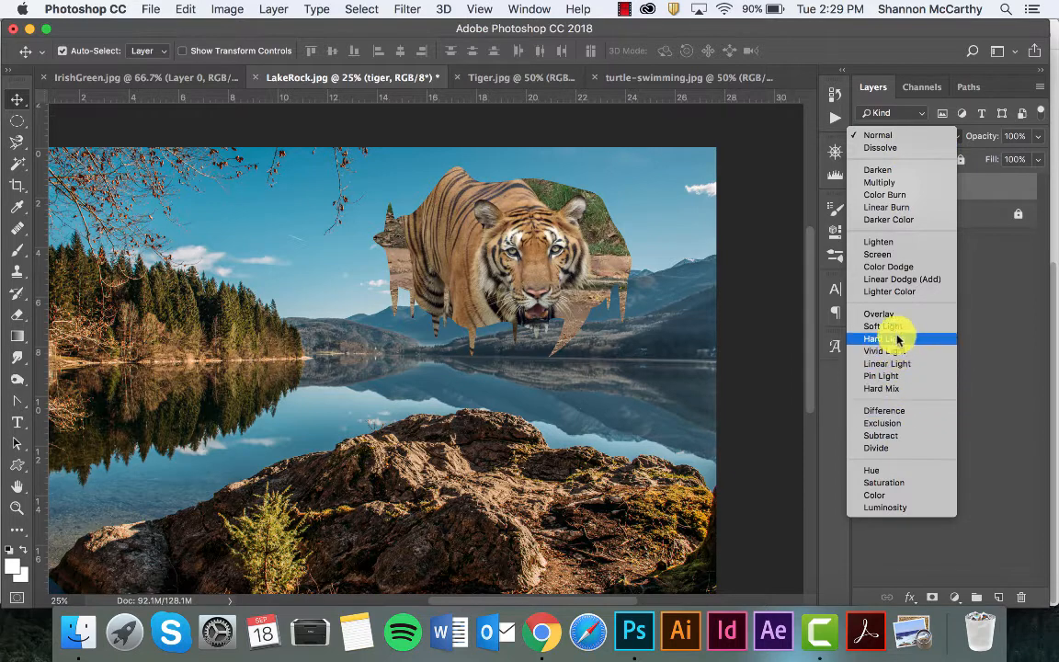
click(882, 242)
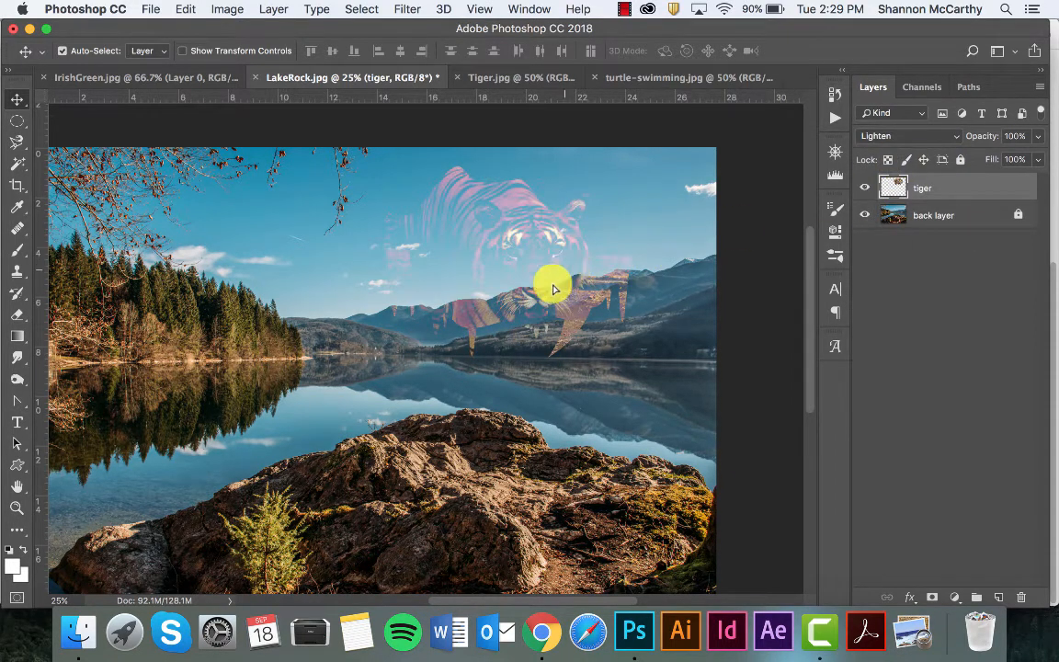
drag(554, 290, 614, 302)
click(901, 136)
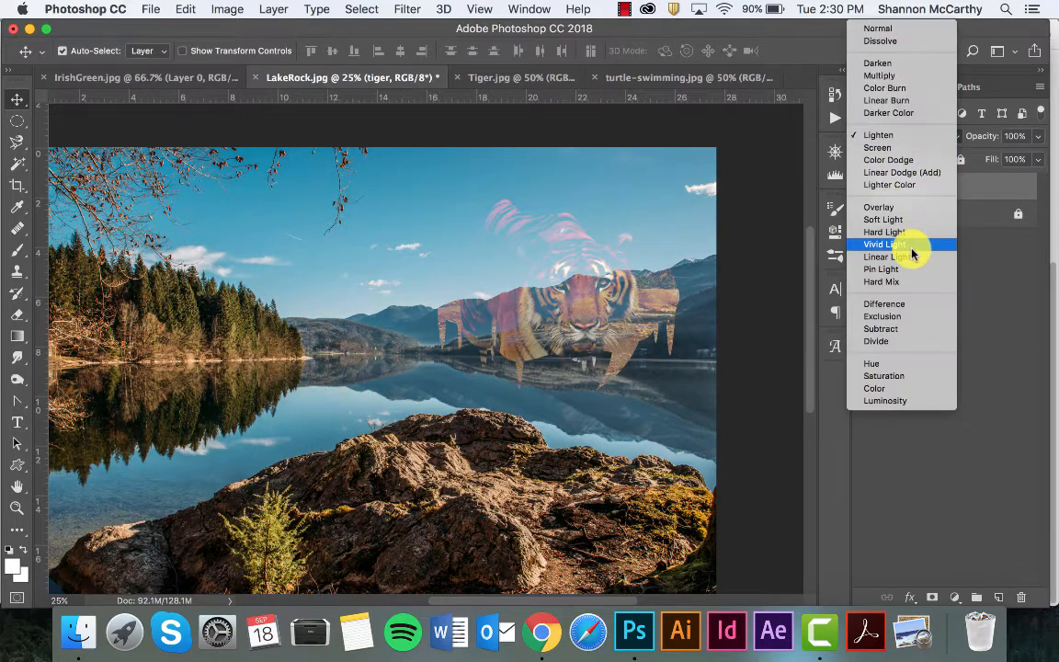
click(910, 257)
drag(633, 298, 607, 303)
Set the tiger layer's blend mode to Normal and place the tiger over the mountains near the photo's right edge.
click(927, 136)
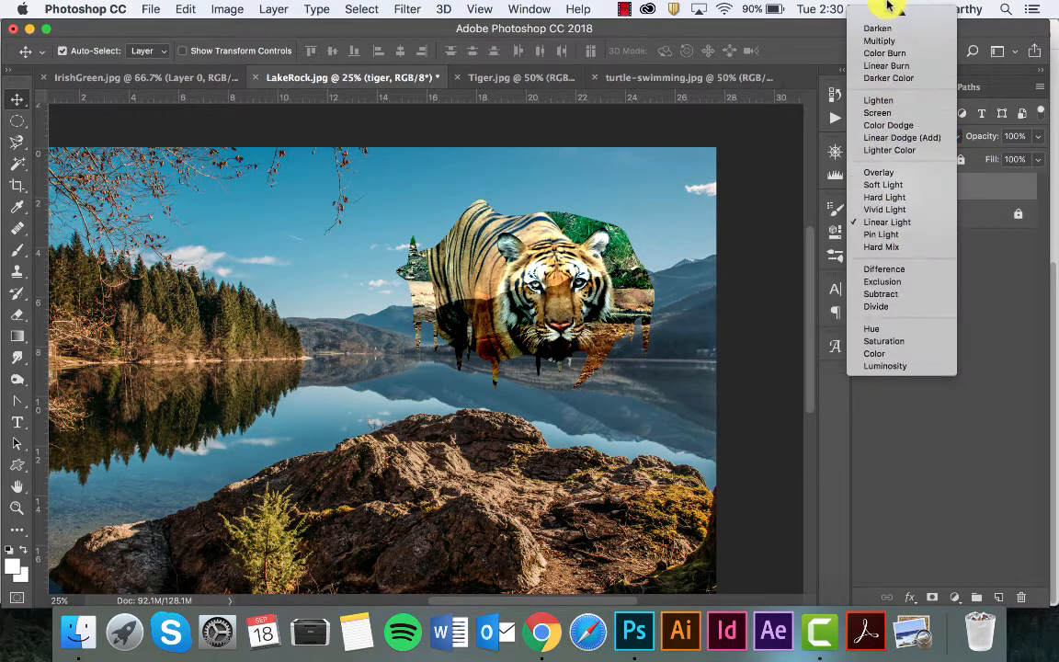
click(882, 19)
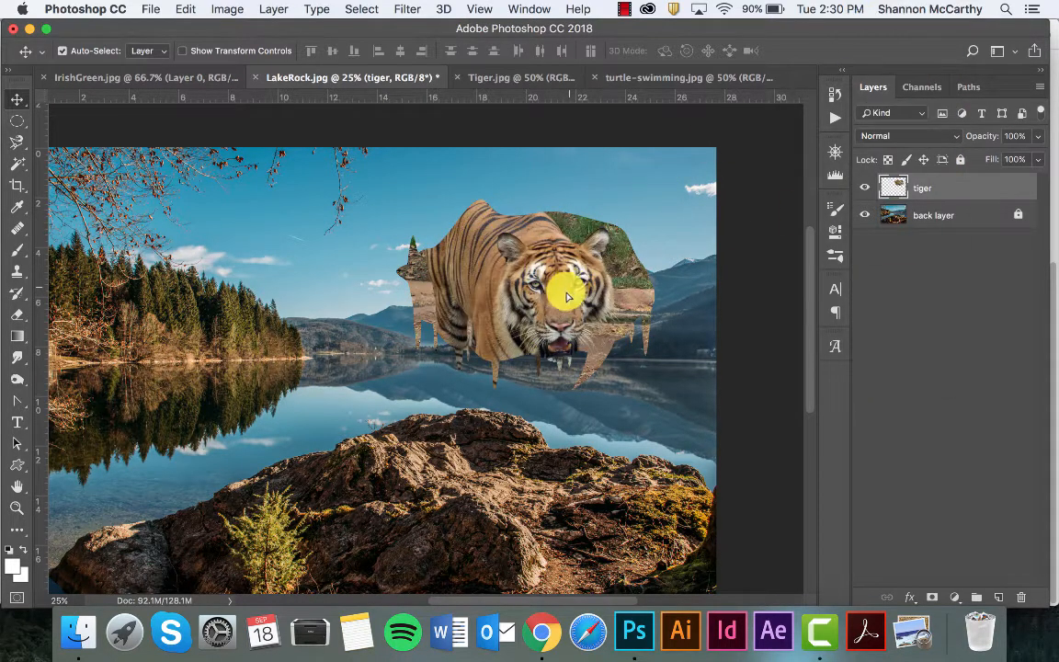
drag(567, 296, 610, 302)
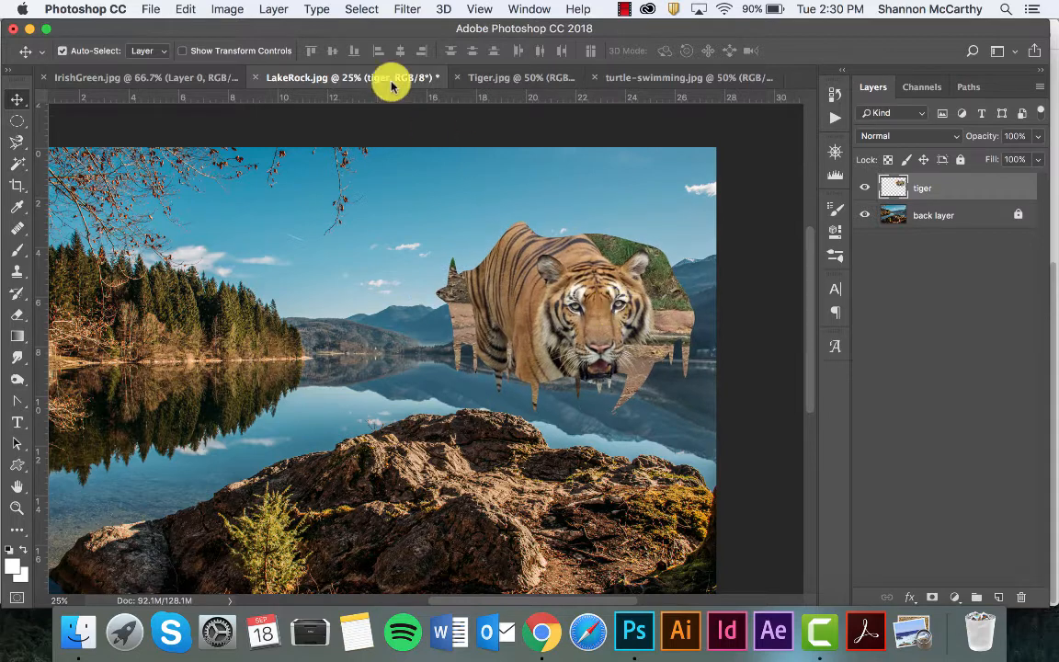
Try a Photo Filter adjustment on the tiger layer with Blue at 37% density and with Cooling Filter (80).
click(227, 8)
mouse_move(225, 28)
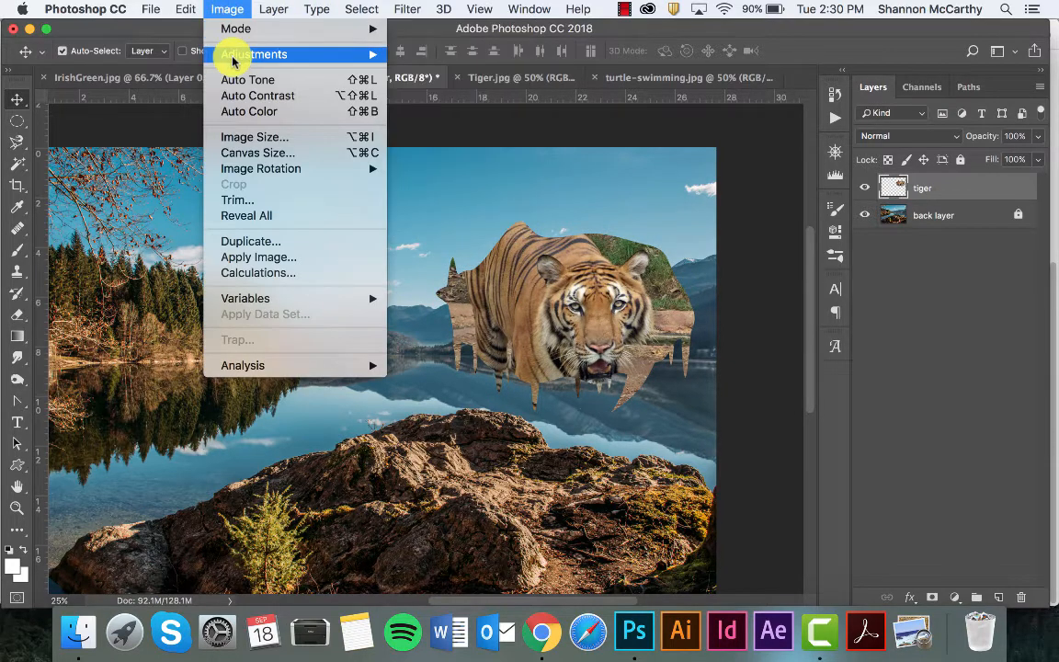
mouse_move(237, 53)
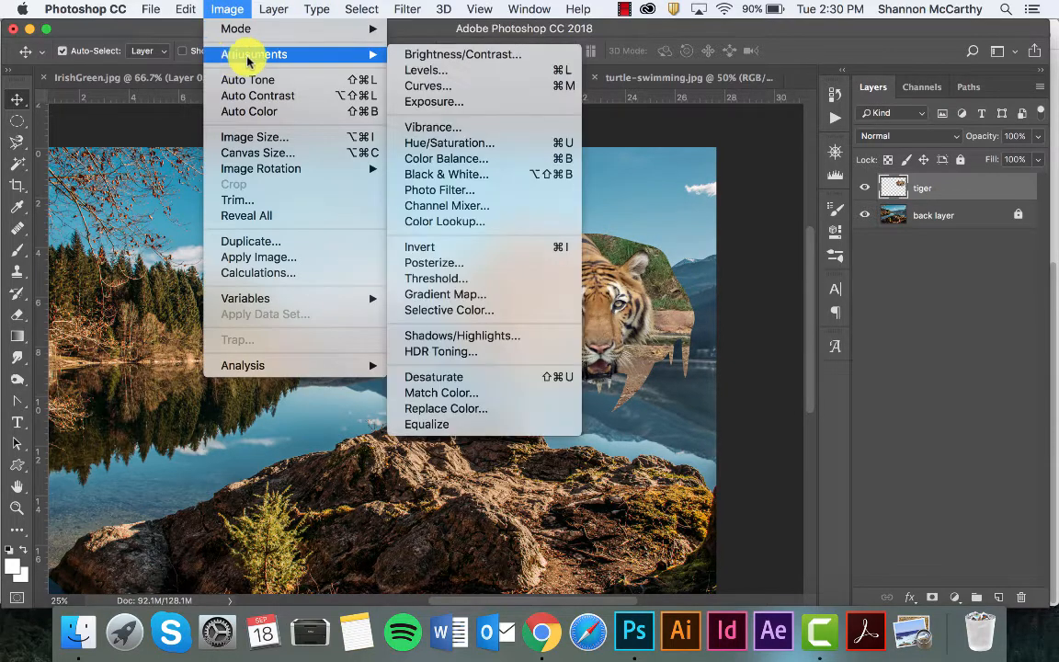
click(457, 191)
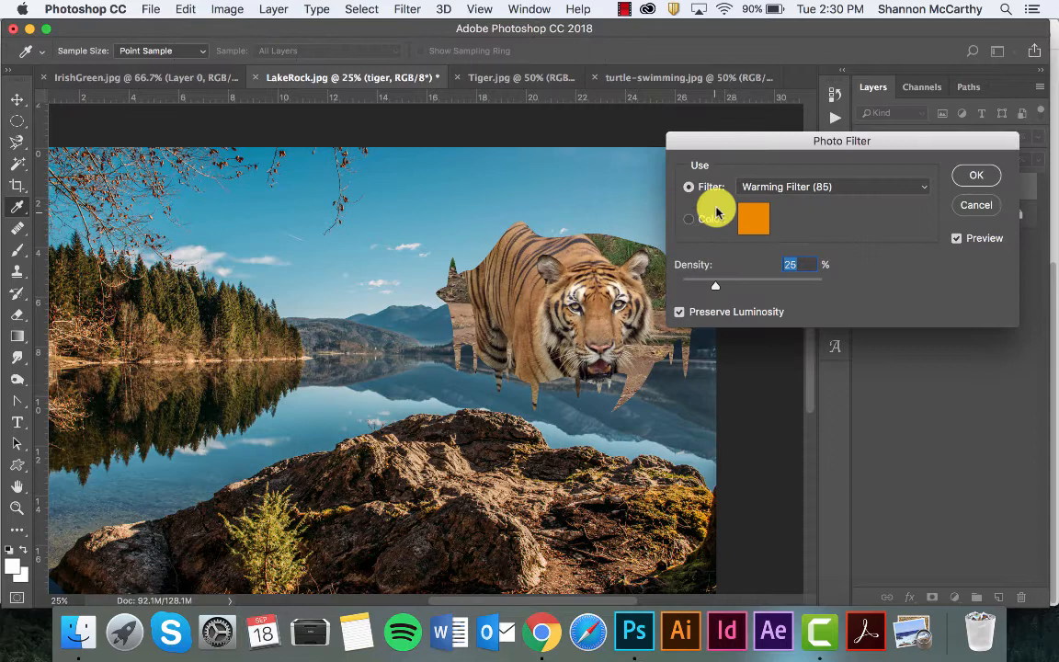
click(878, 188)
click(803, 357)
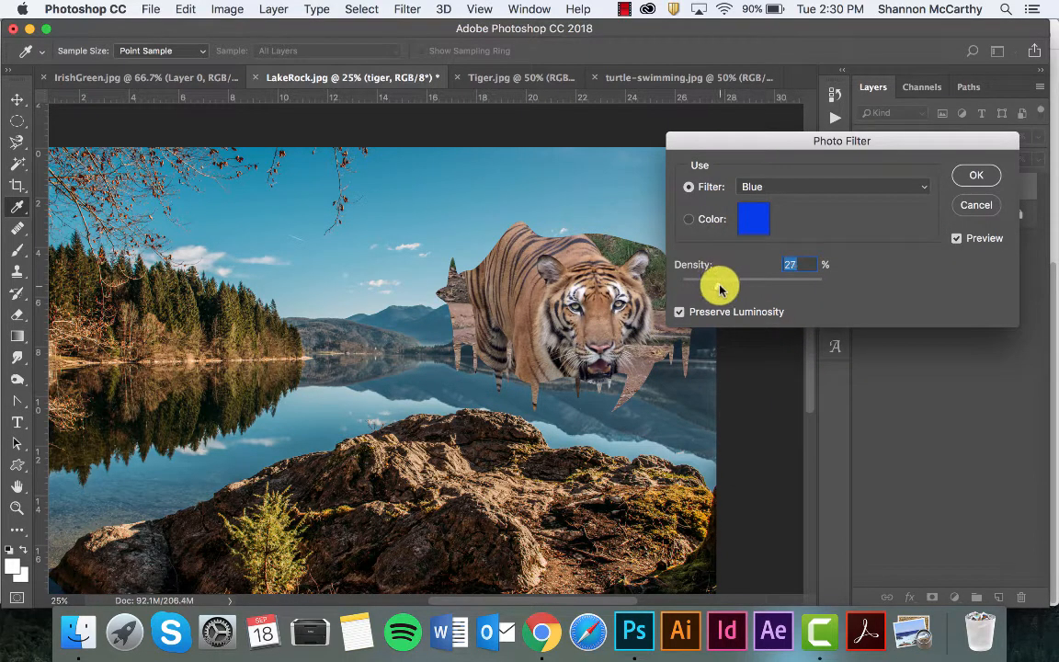
mouse_move(720, 288)
mouse_down()
mouse_move(853, 289)
mouse_move(730, 283)
mouse_up()
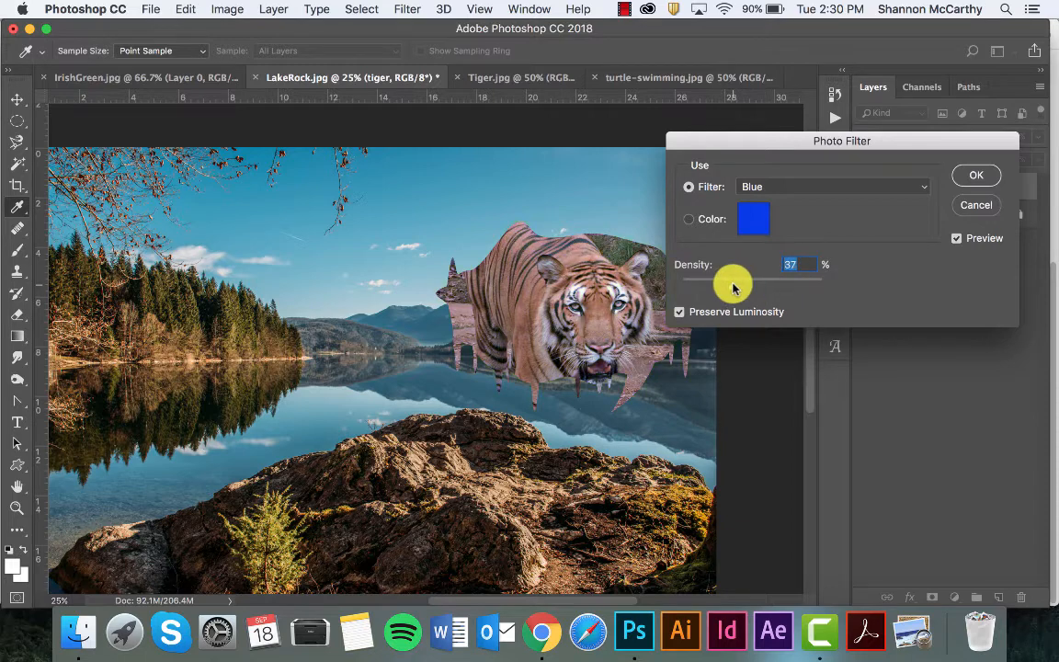
click(915, 185)
click(867, 68)
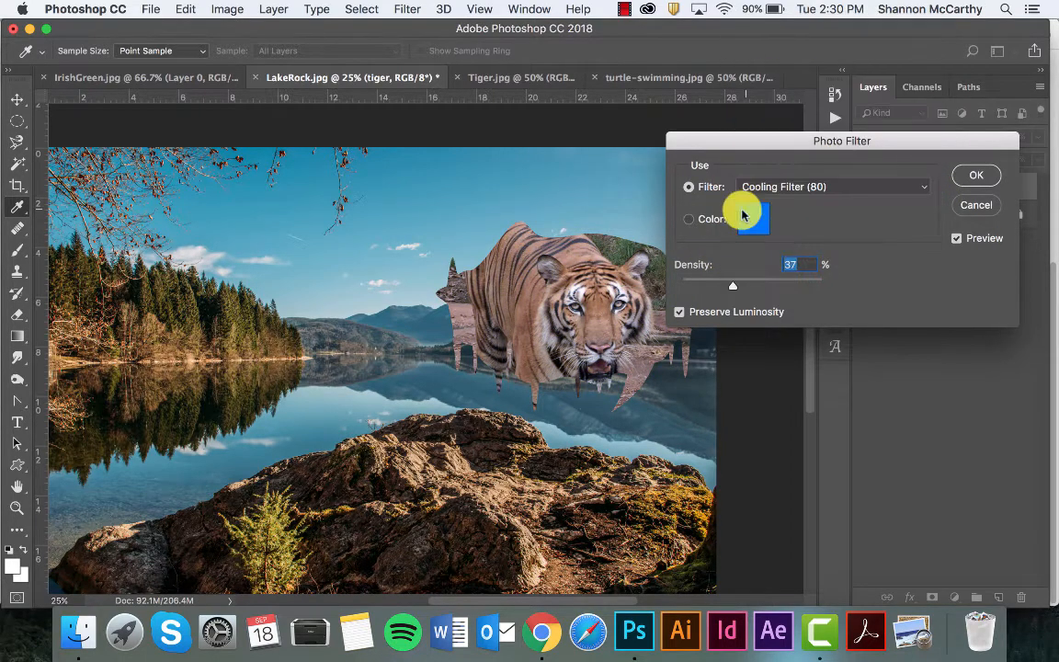
Apply the Photo Filter to the tiger layer with a custom green colour at 100% density and undo it.
click(688, 219)
click(749, 228)
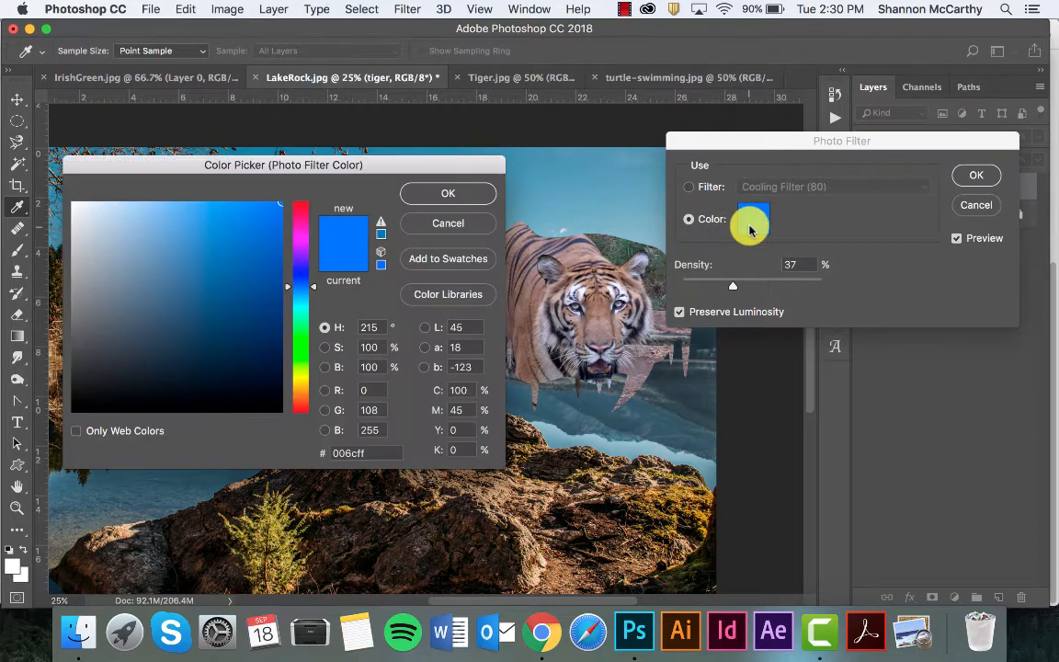
click(267, 275)
drag(287, 303, 302, 339)
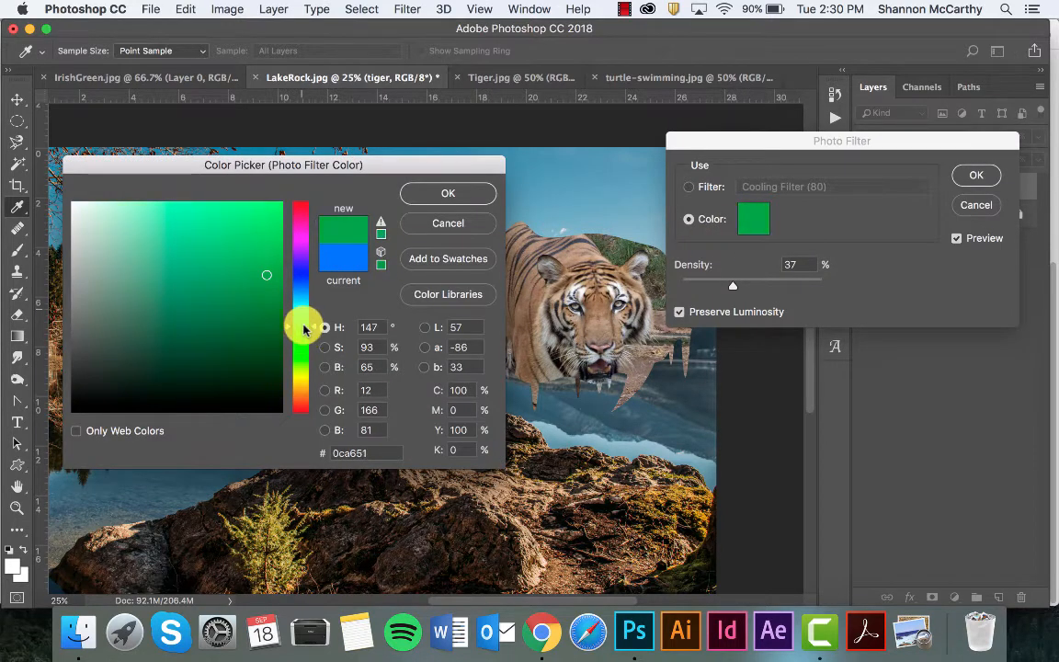
click(483, 191)
drag(732, 293, 837, 283)
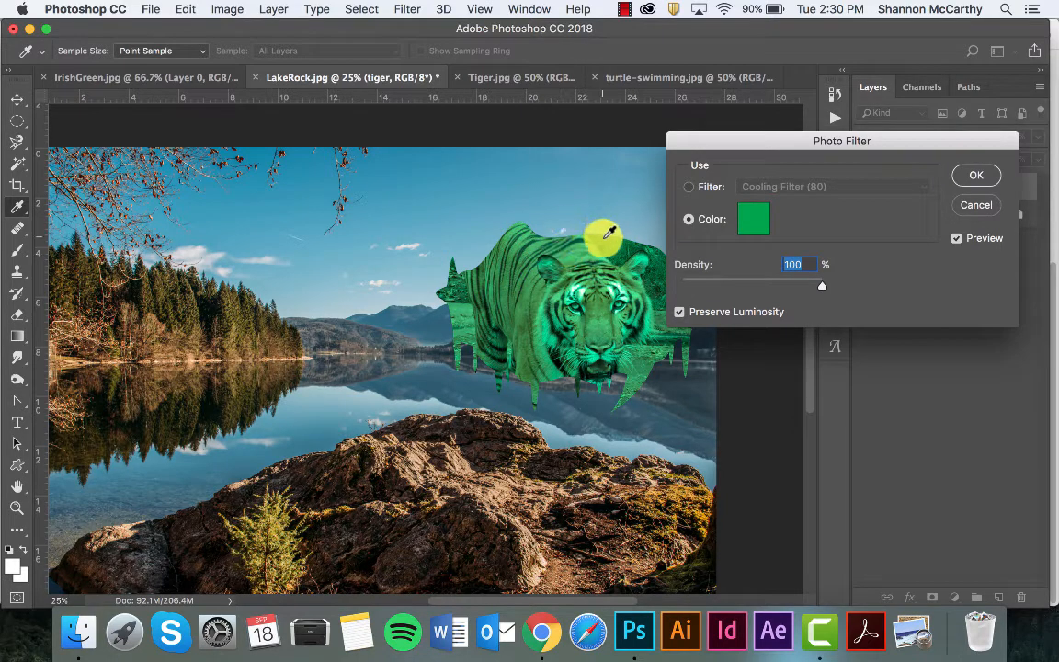
click(974, 177)
key(super+z)
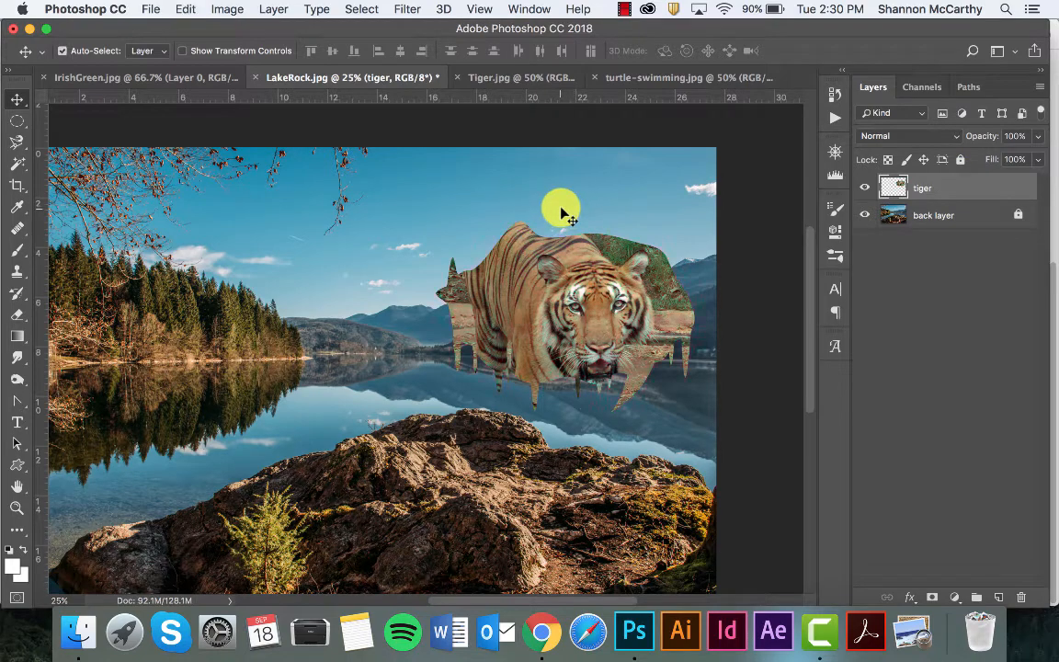
Start a Hue/Saturation adjustment on the tiger layer with saturation -89 and lightness -8.
click(195, 9)
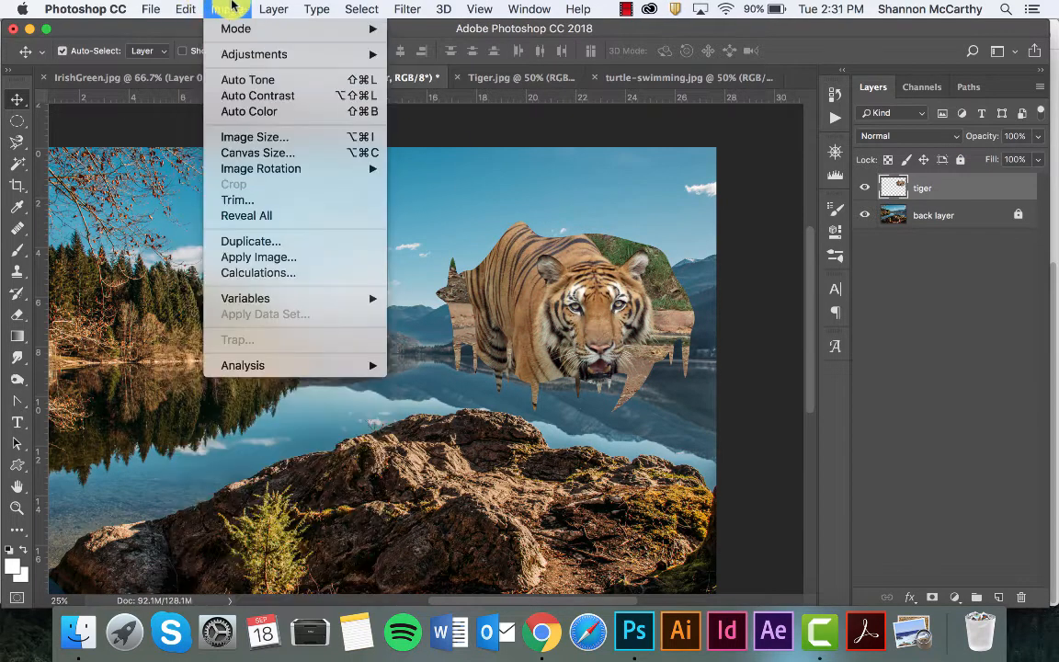
mouse_move(253, 53)
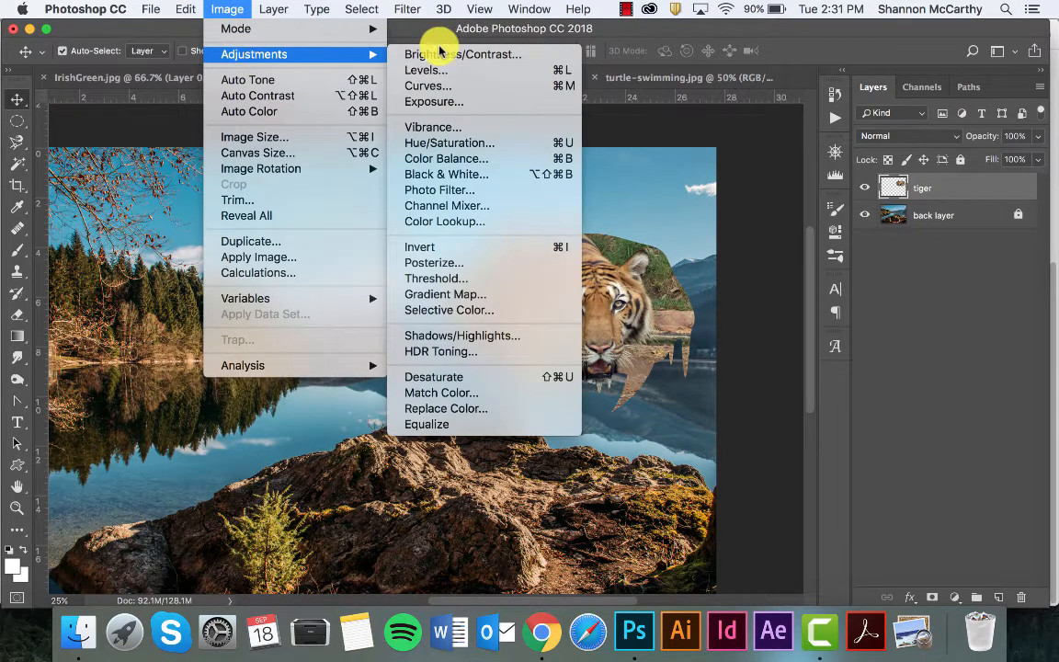
click(448, 144)
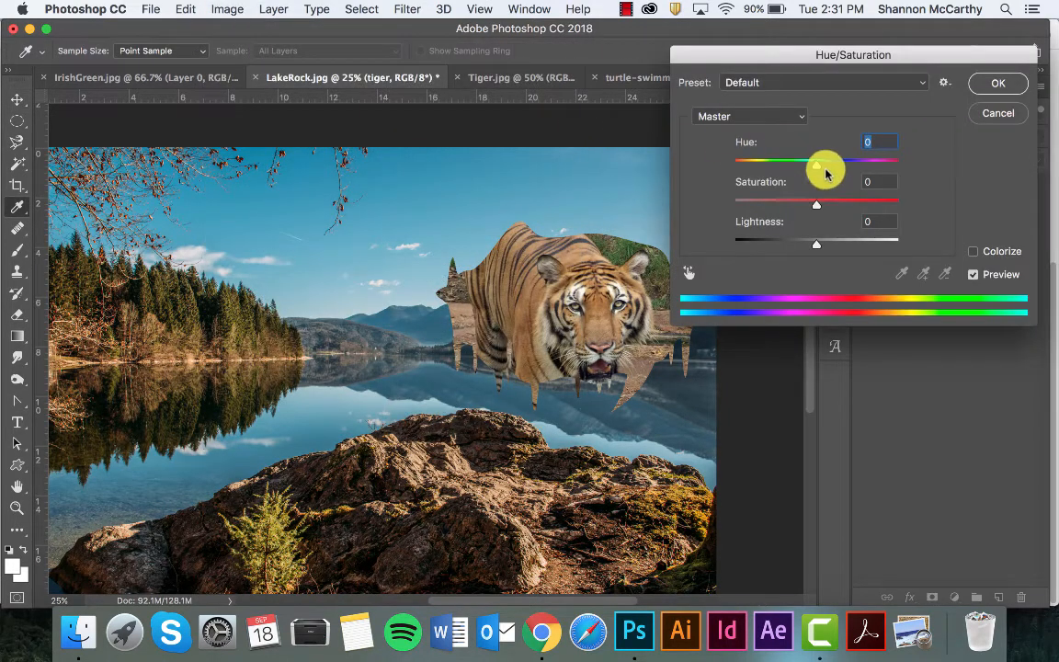
drag(813, 203, 744, 210)
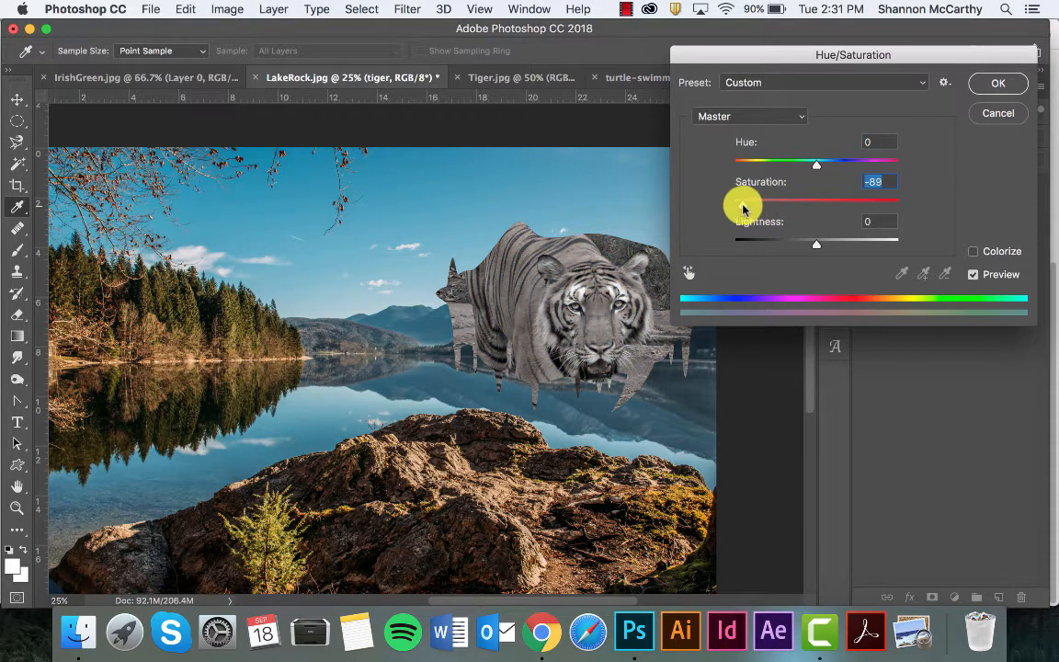
mouse_move(818, 247)
mouse_down()
mouse_move(887, 247)
mouse_move(810, 253)
mouse_up()
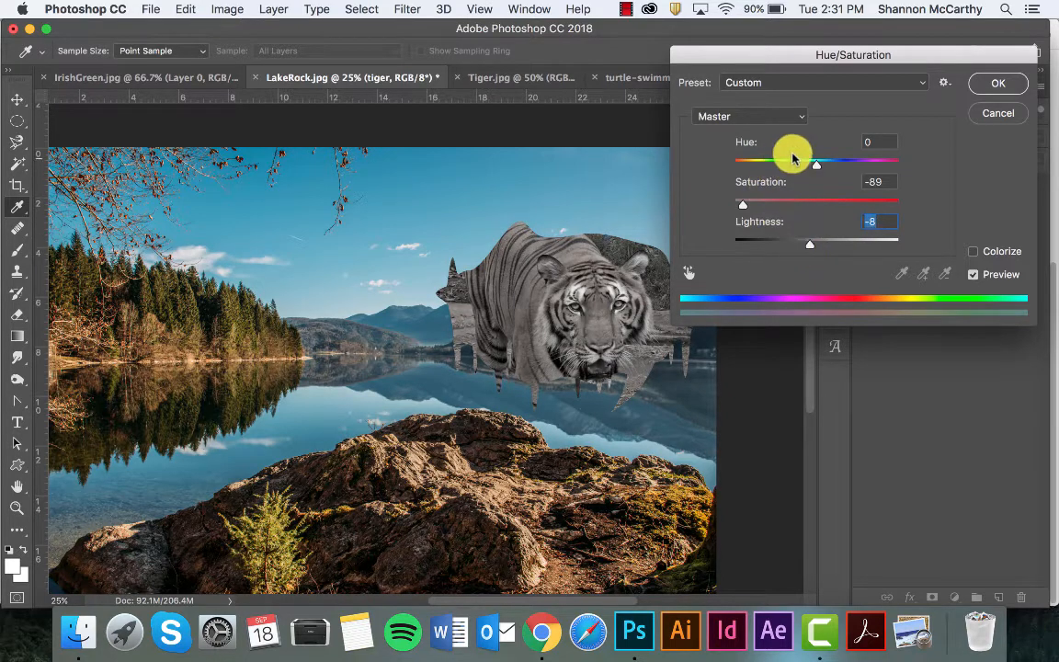
Try tinting the tiger with a hue of -180 and a saturation of -43.
drag(814, 161, 781, 166)
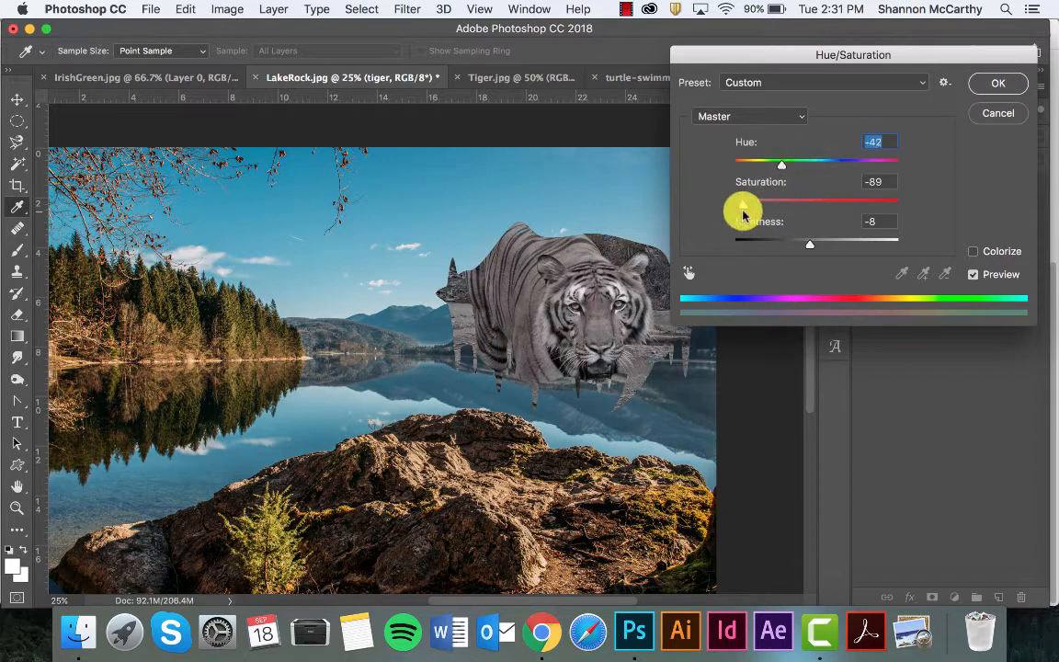
drag(745, 210, 771, 210)
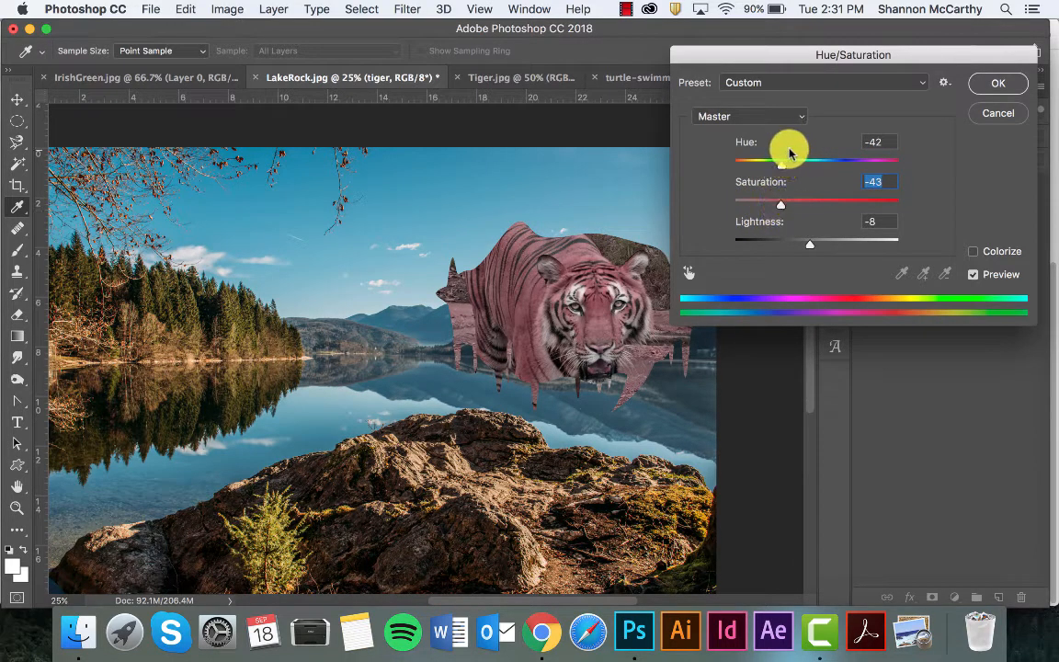
drag(786, 157, 733, 178)
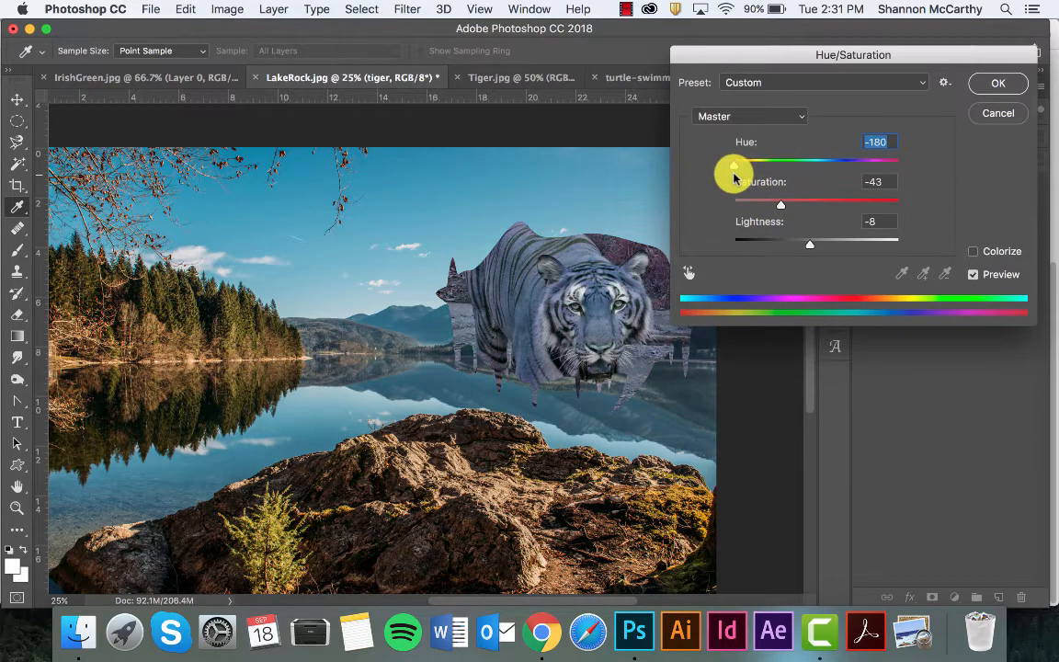
Try the Sepia, Strong Saturation, Yellow Boost and Cyanotype Hue/Saturation presets on the tiger and cancel the adjustment.
click(922, 88)
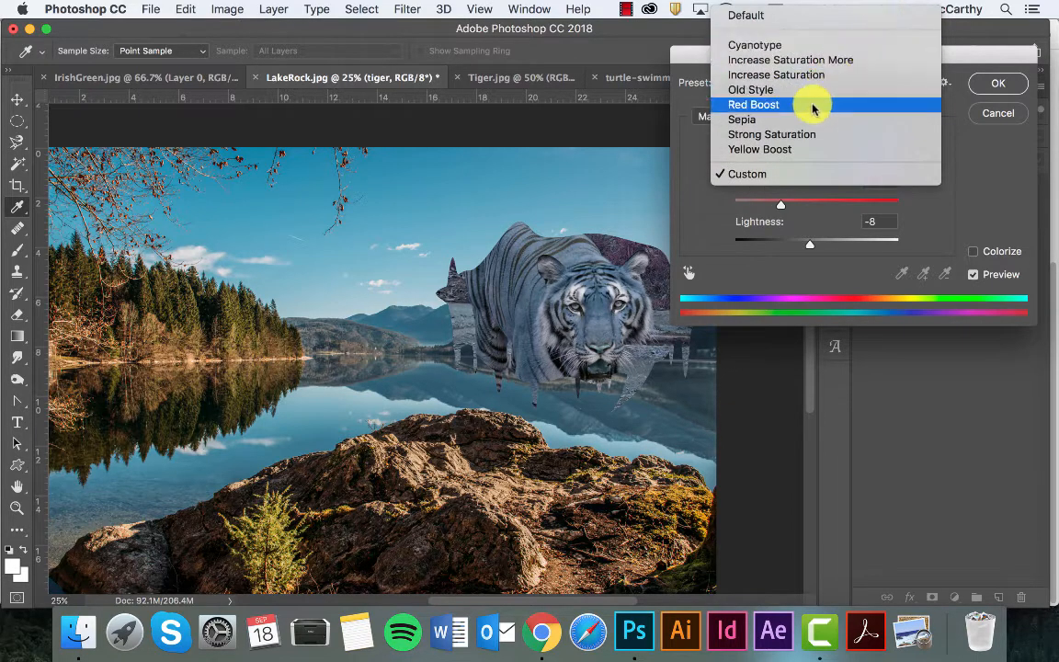
click(799, 121)
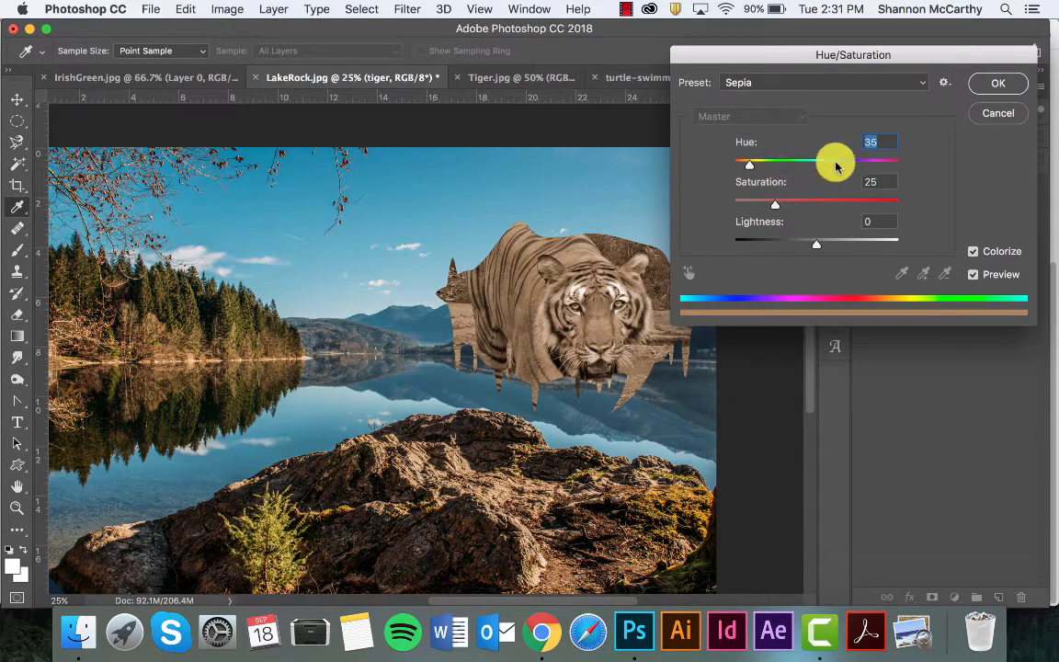
click(918, 85)
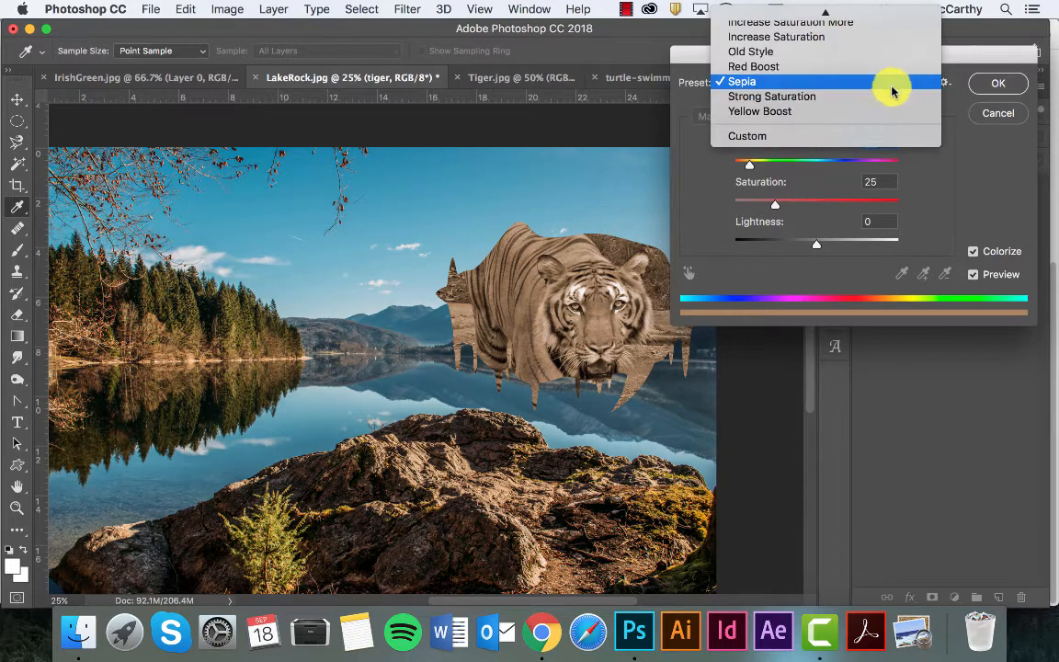
click(878, 99)
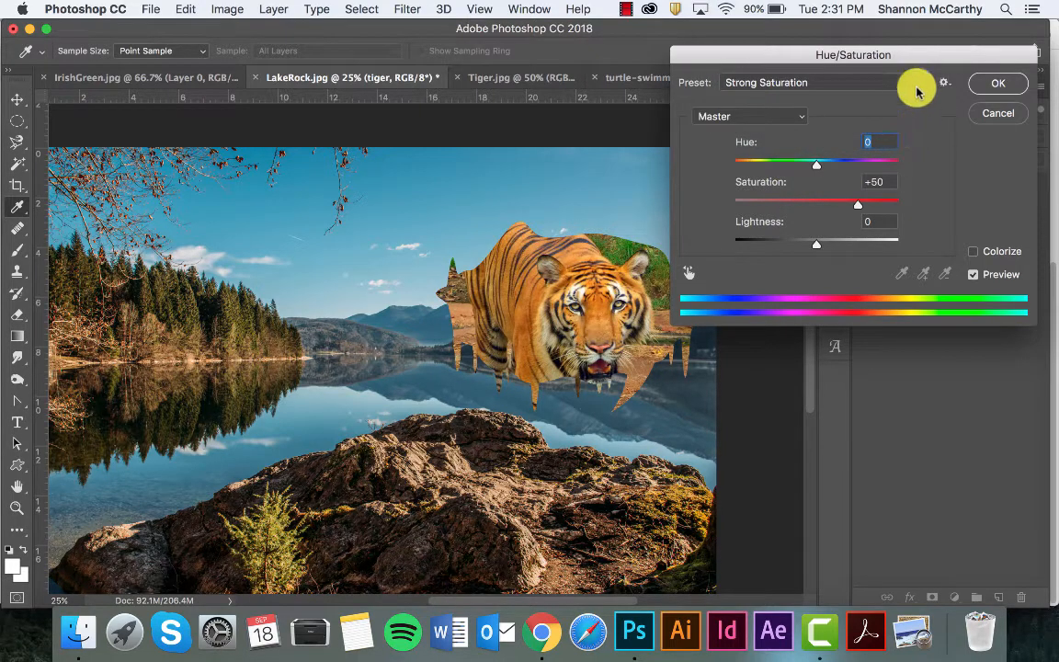
click(907, 84)
click(887, 96)
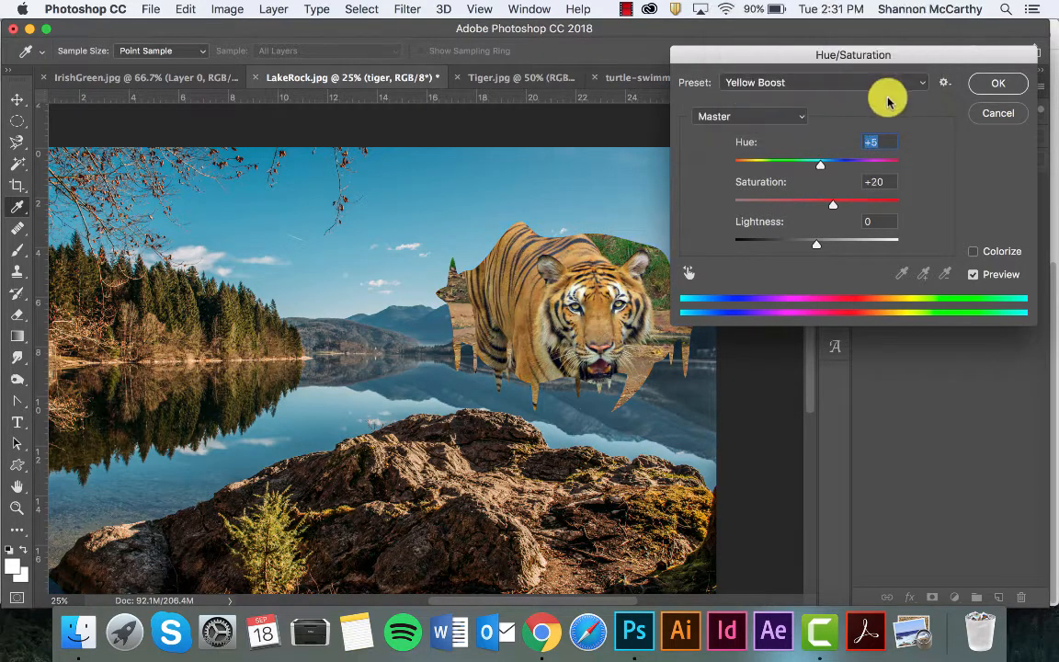
click(910, 82)
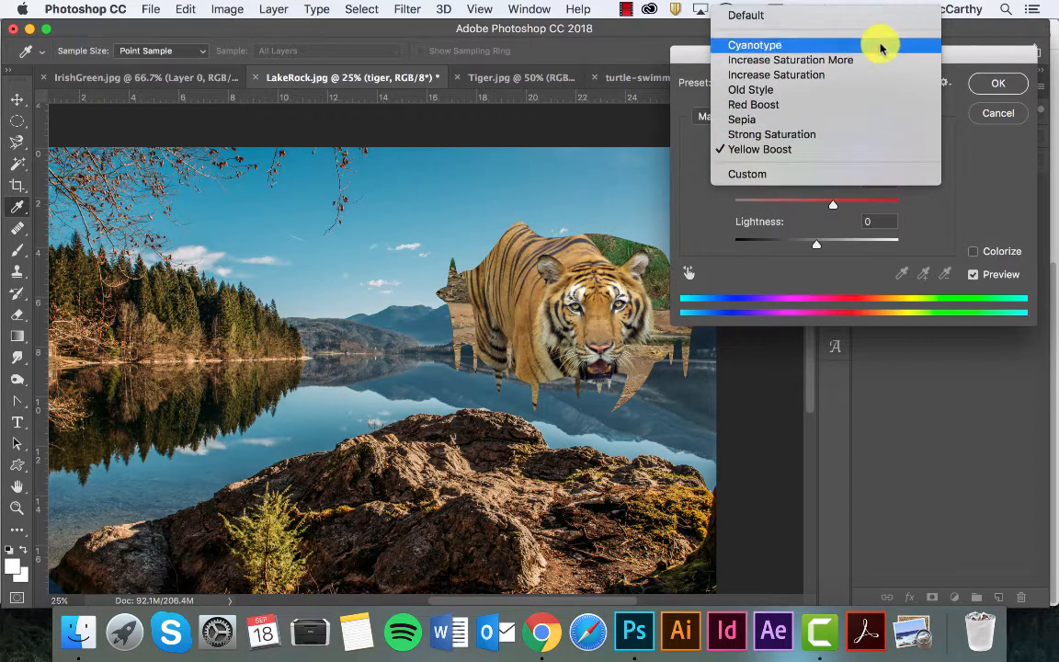
click(878, 46)
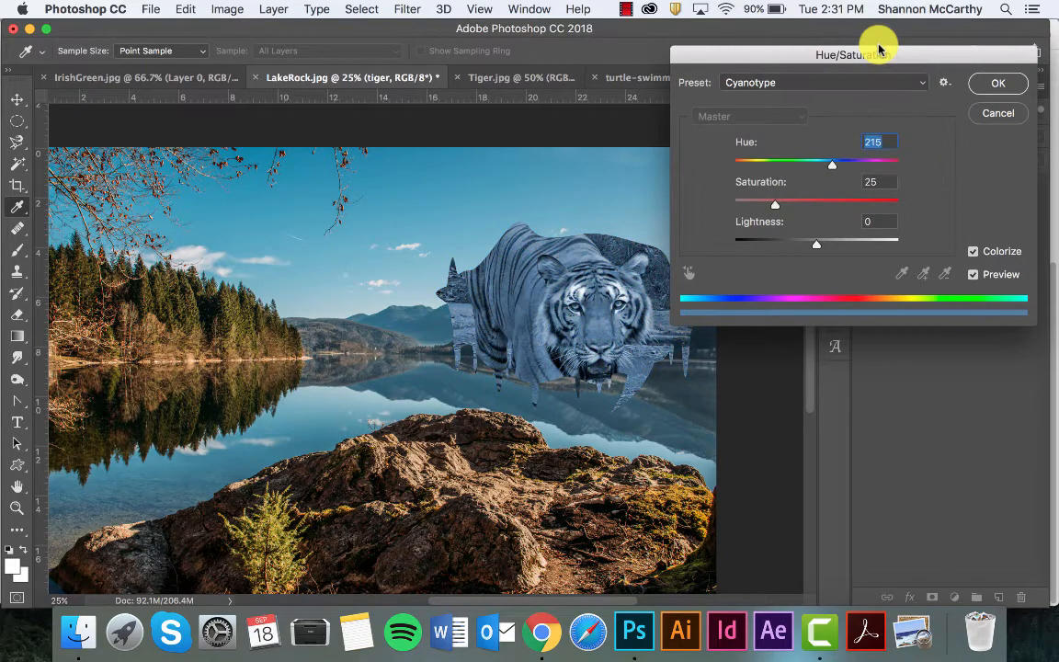
click(978, 115)
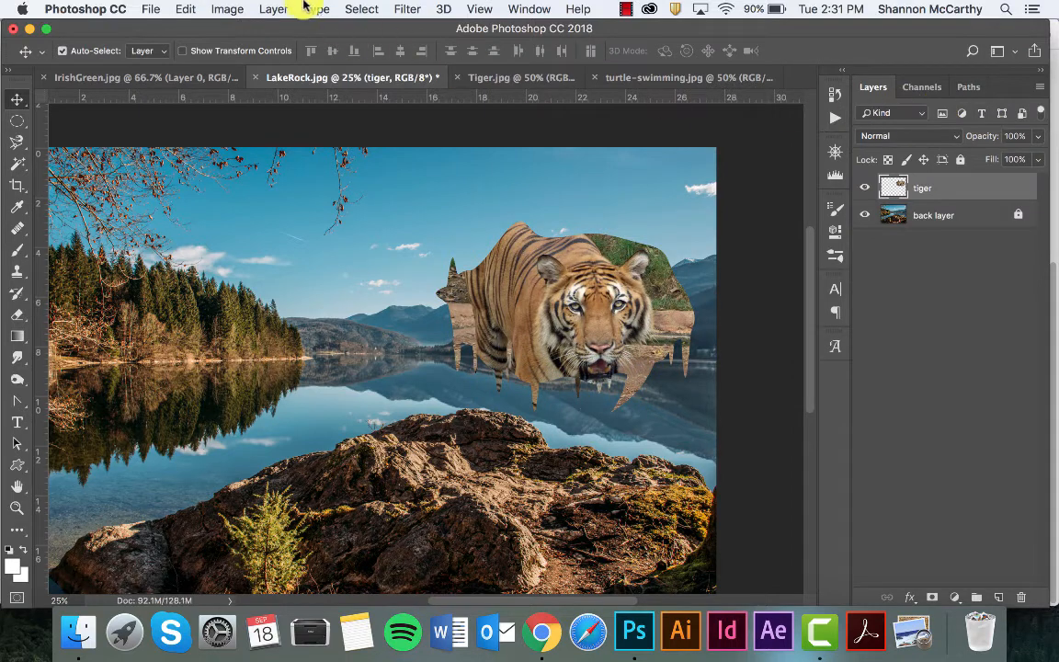
Try a Color Balance adjustment on the tiger layer with shadow levels of +75, -52 and +91.
click(230, 9)
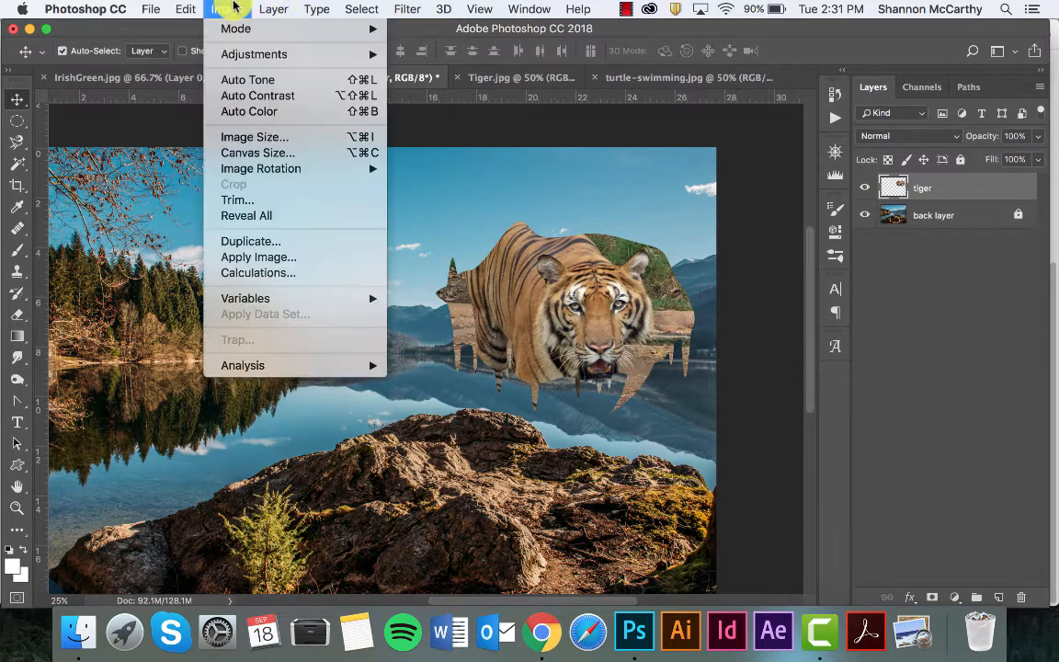
mouse_move(244, 57)
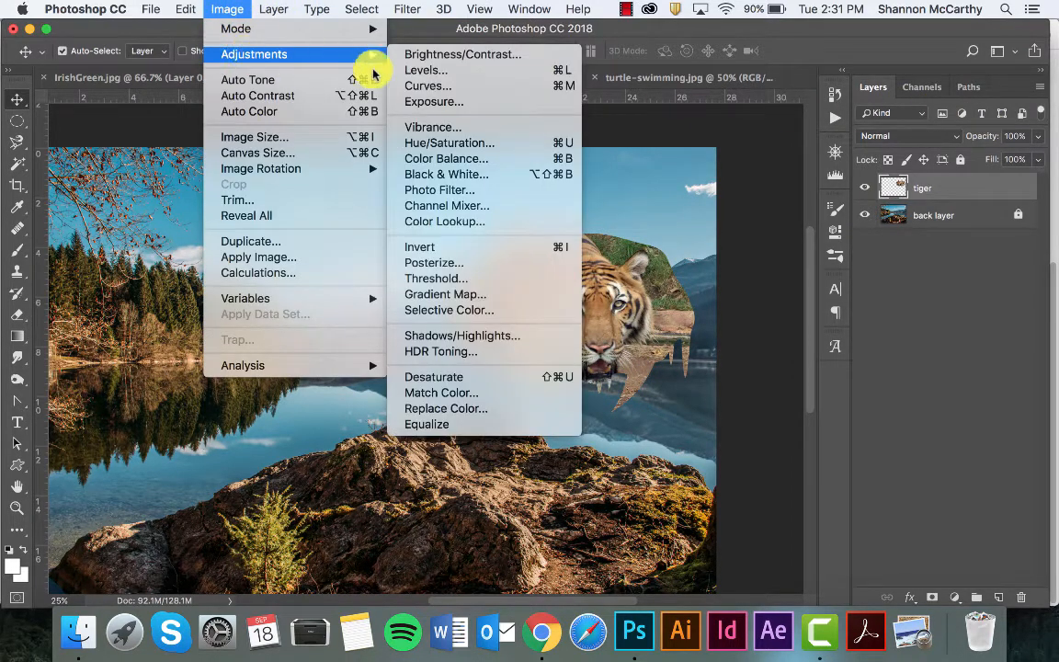
click(432, 161)
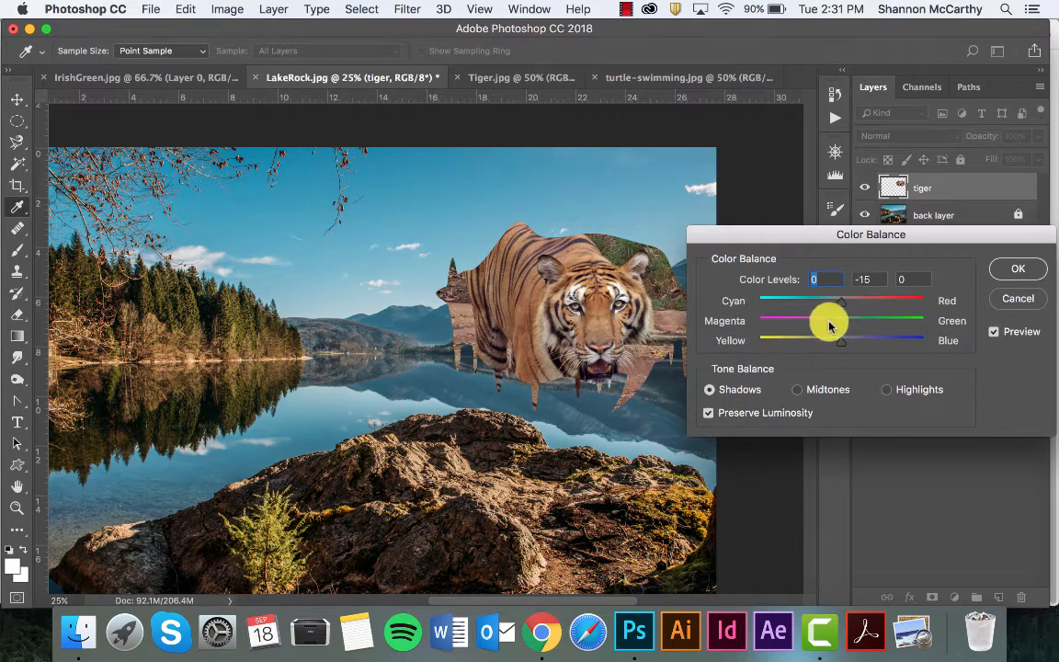
drag(829, 326, 798, 323)
drag(863, 303, 901, 298)
drag(836, 345, 918, 339)
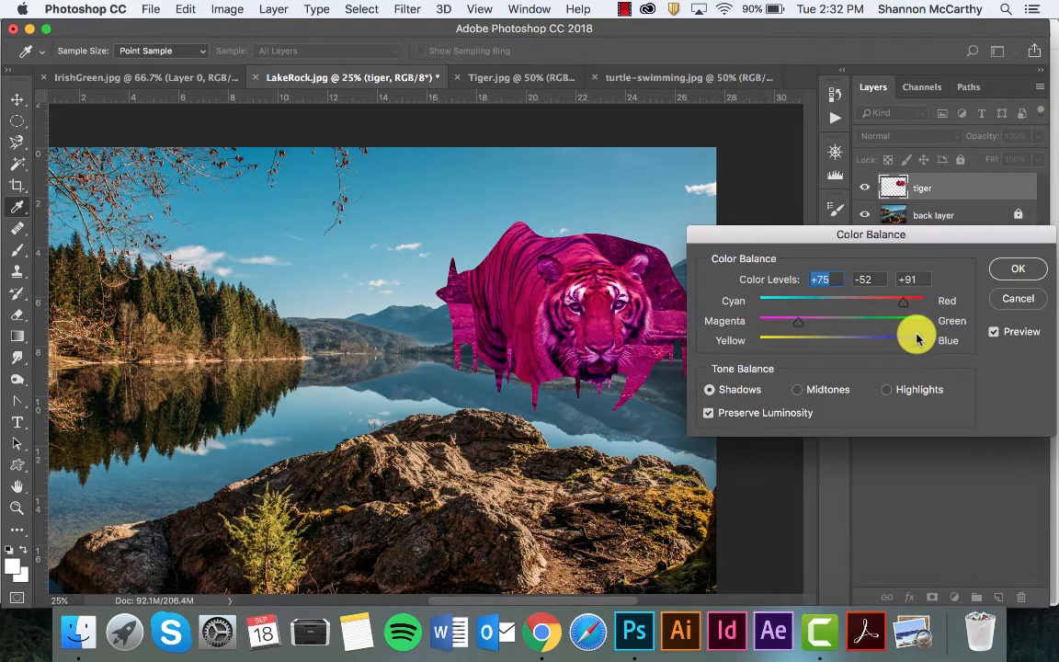
Try highlight levels of 0, -68 and +84 in the Color Balance adjustment and cancel it.
click(888, 390)
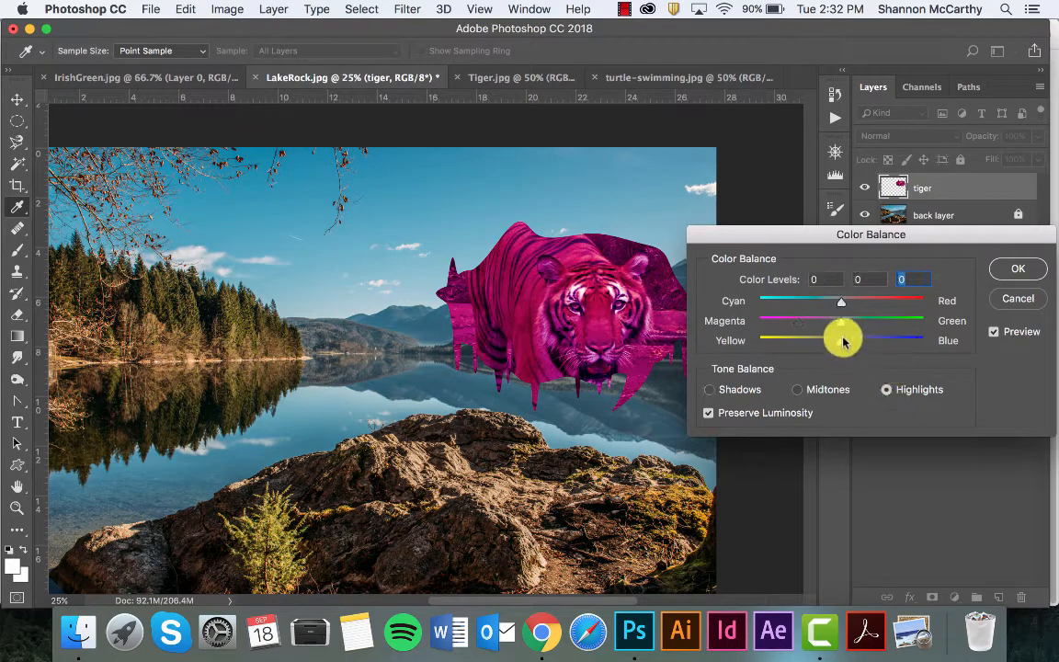
drag(840, 339, 783, 324)
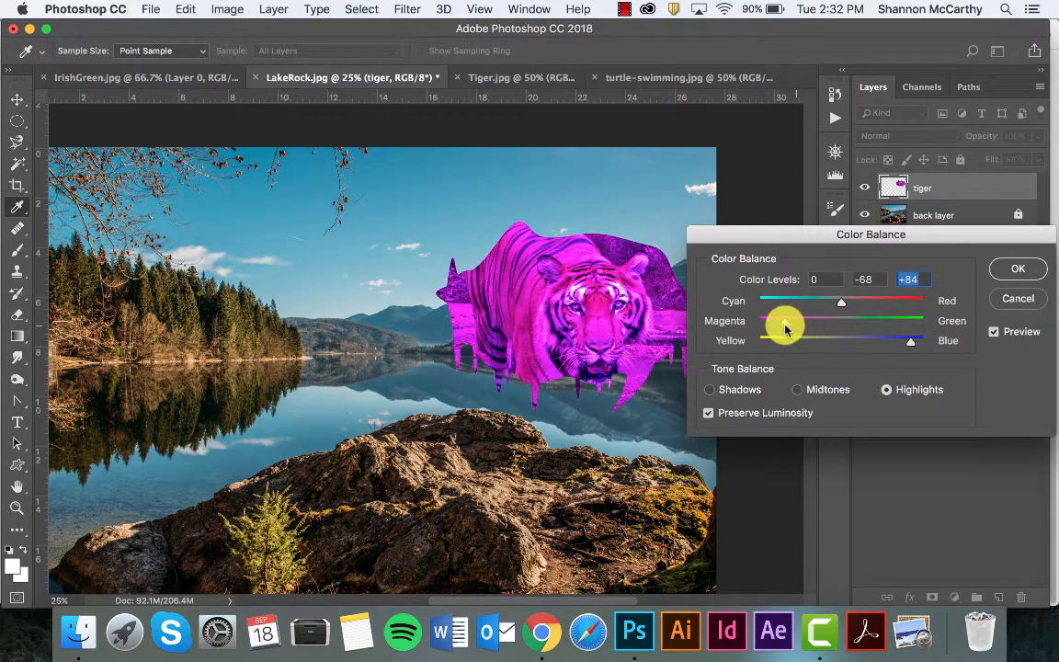
click(1022, 304)
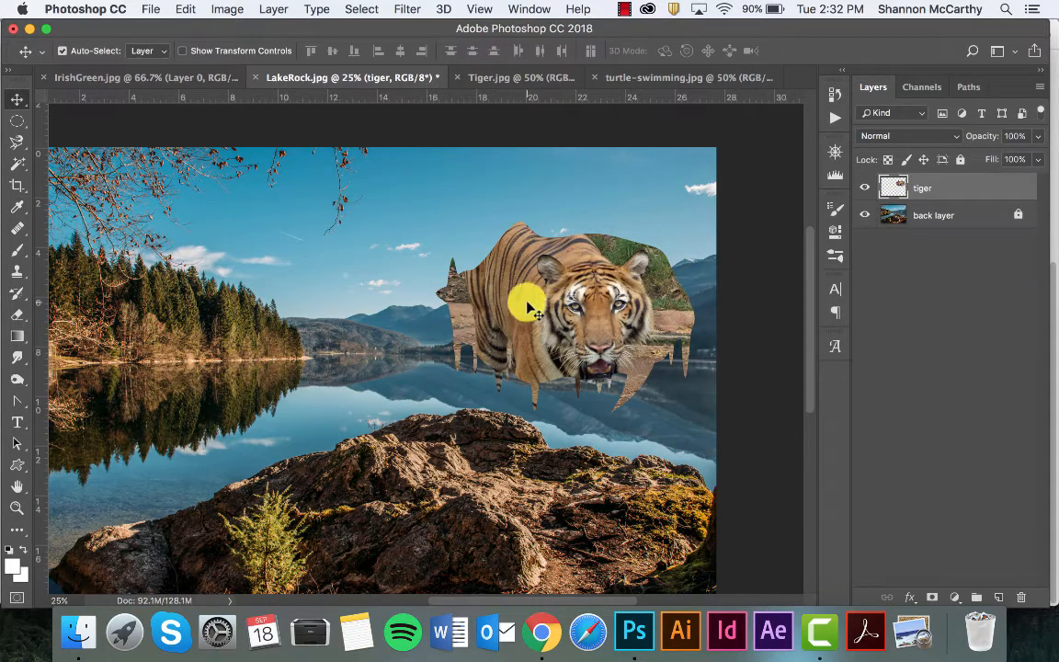
click(214, 7)
mouse_move(230, 53)
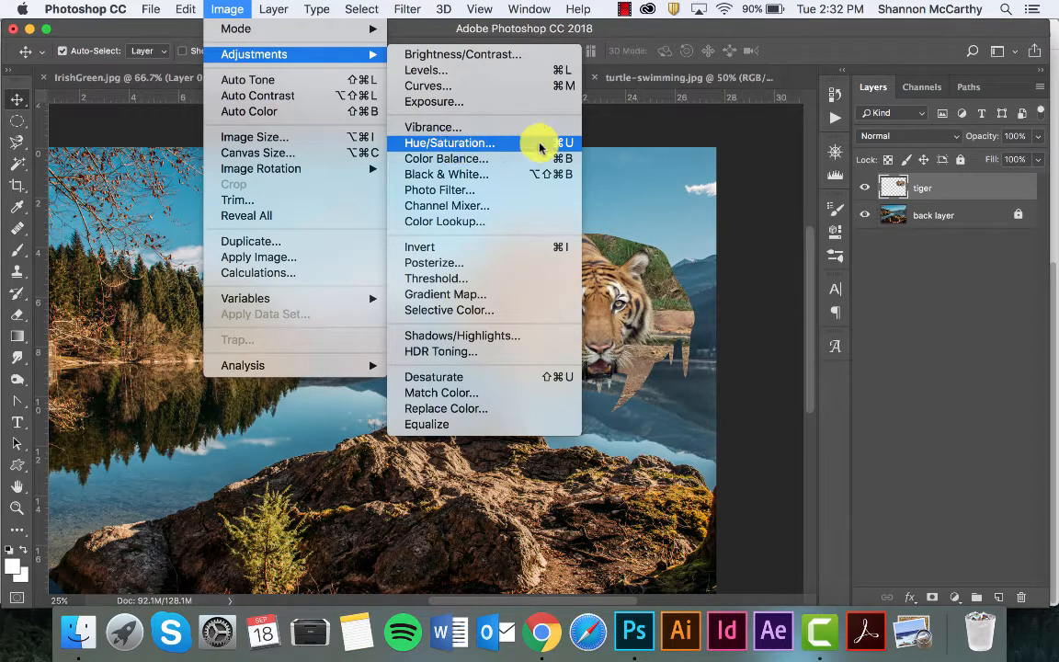
click(627, 175)
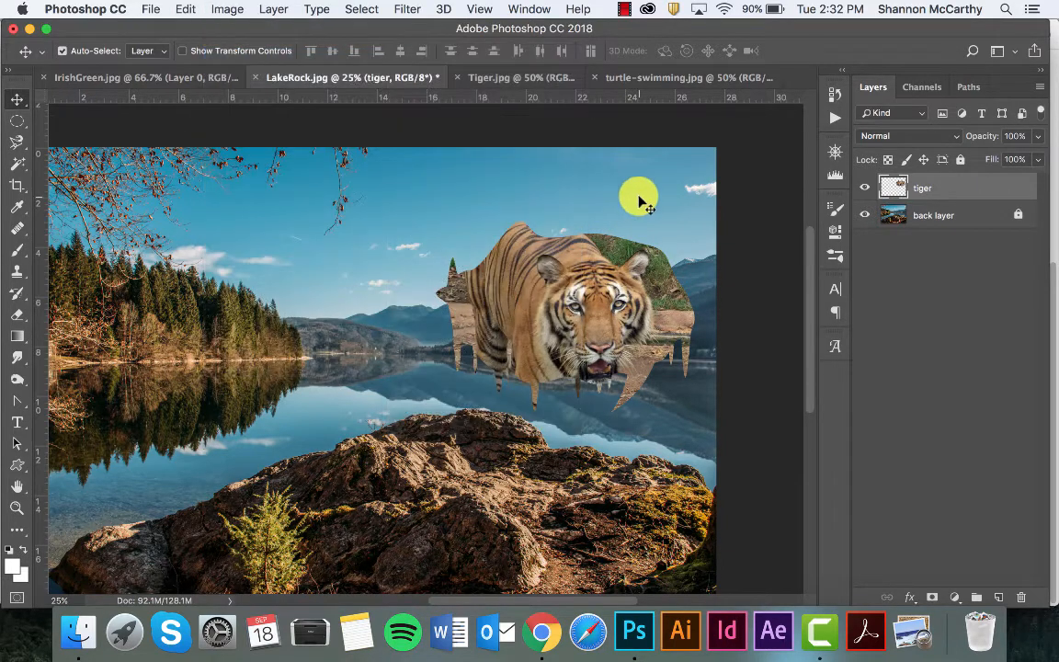
scroll(480, 313, down, 1)
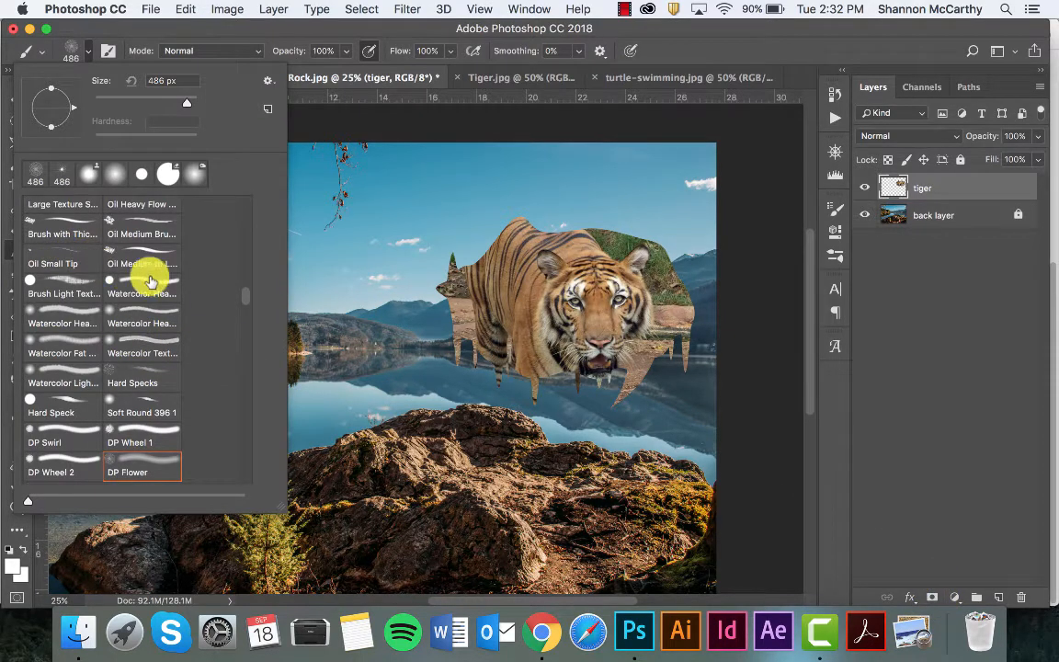
Choose the Airbrush Soft high-density brush at 300 px and dab white twice in the sky beside the tiger.
scroll(243, 303, up, 15)
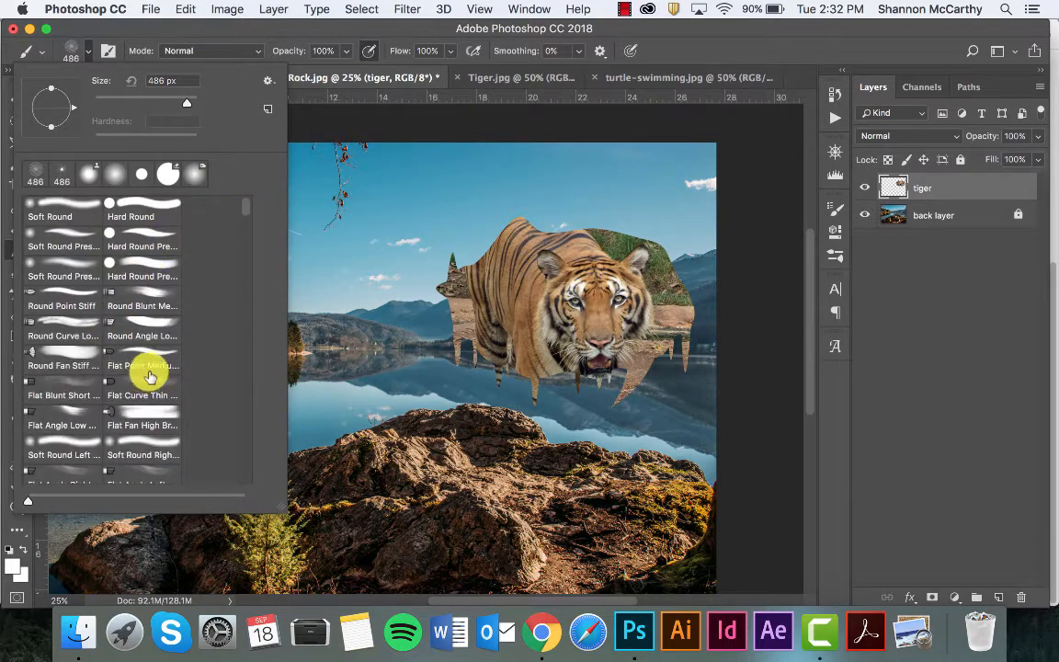
scroll(147, 373, down, 5)
scroll(147, 368, down, 4)
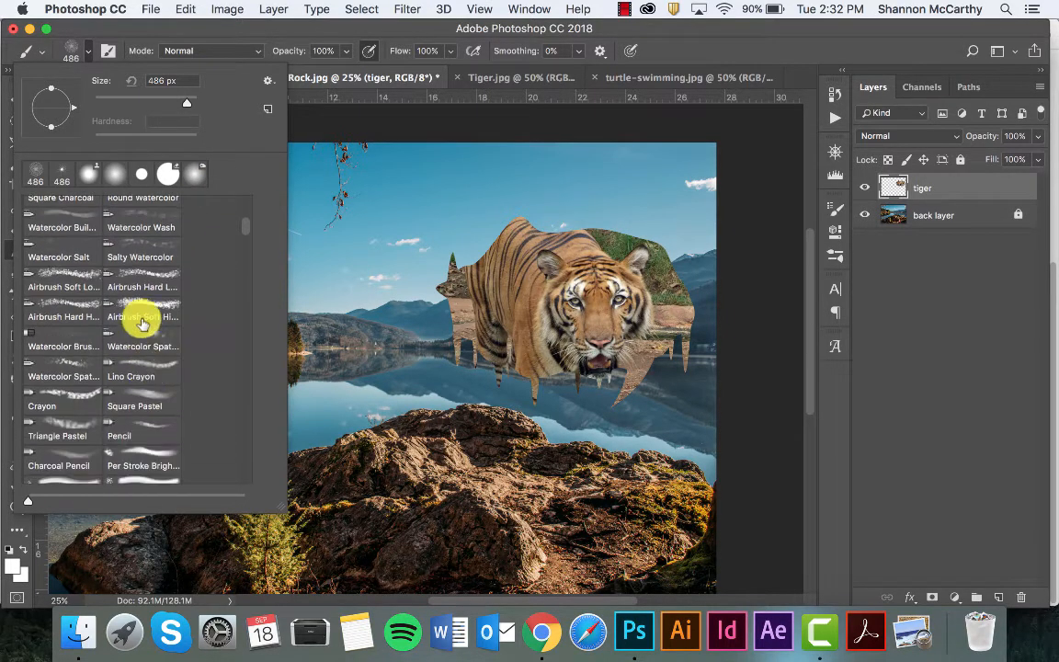
click(137, 306)
click(403, 215)
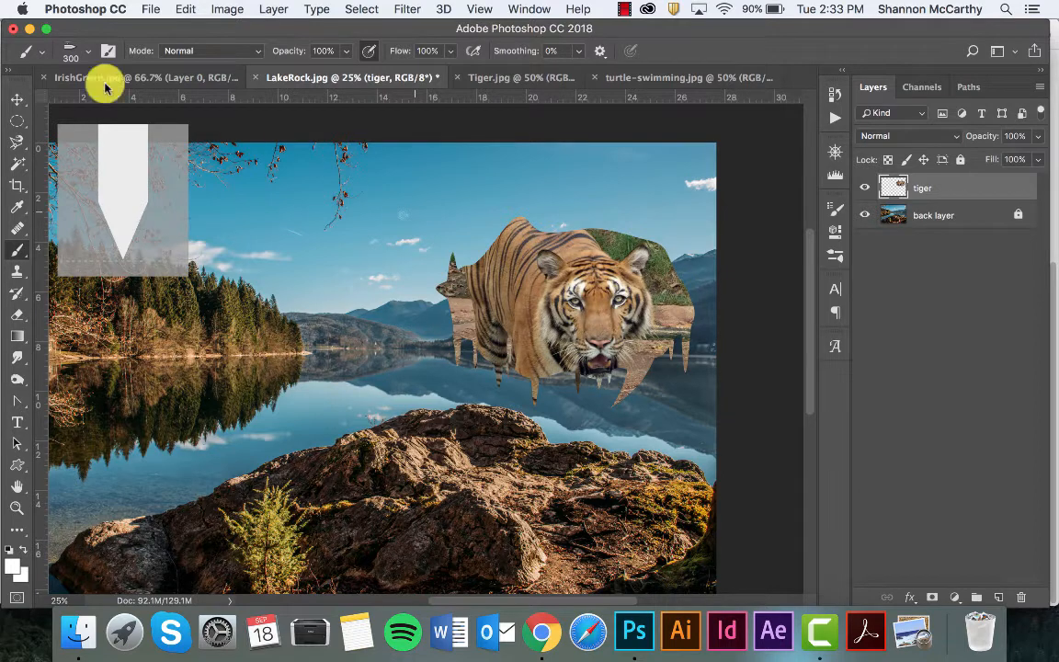
click(87, 53)
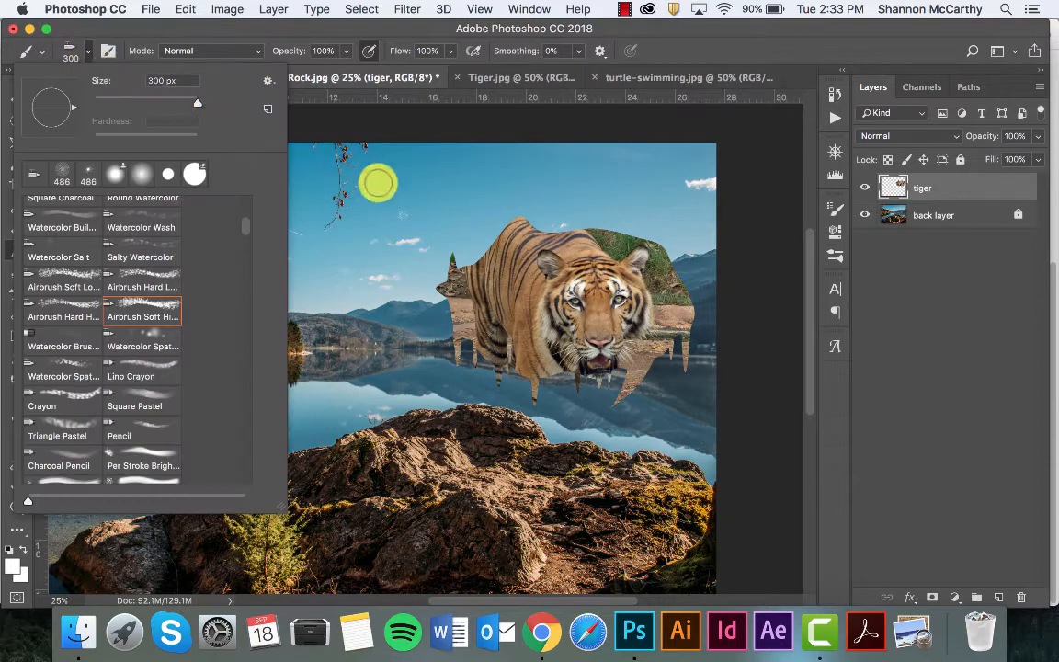
click(416, 193)
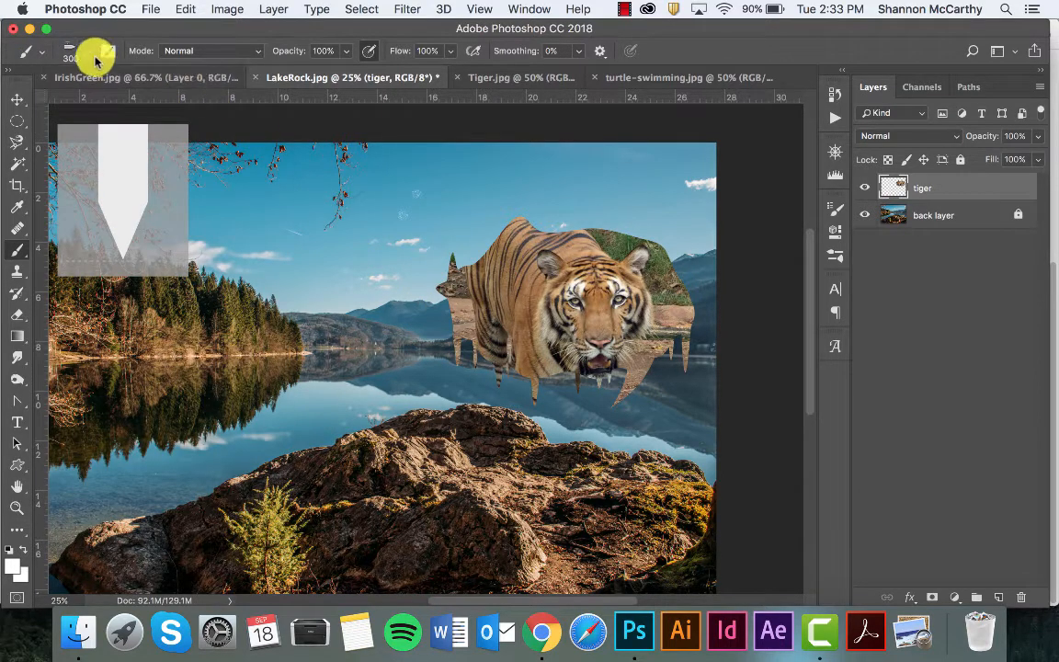
Choose the Heavy Stipple brush at 5 px and paint a thin curved white stroke from the sky to the tiger's lower edge.
click(88, 53)
scroll(115, 383, down, 10)
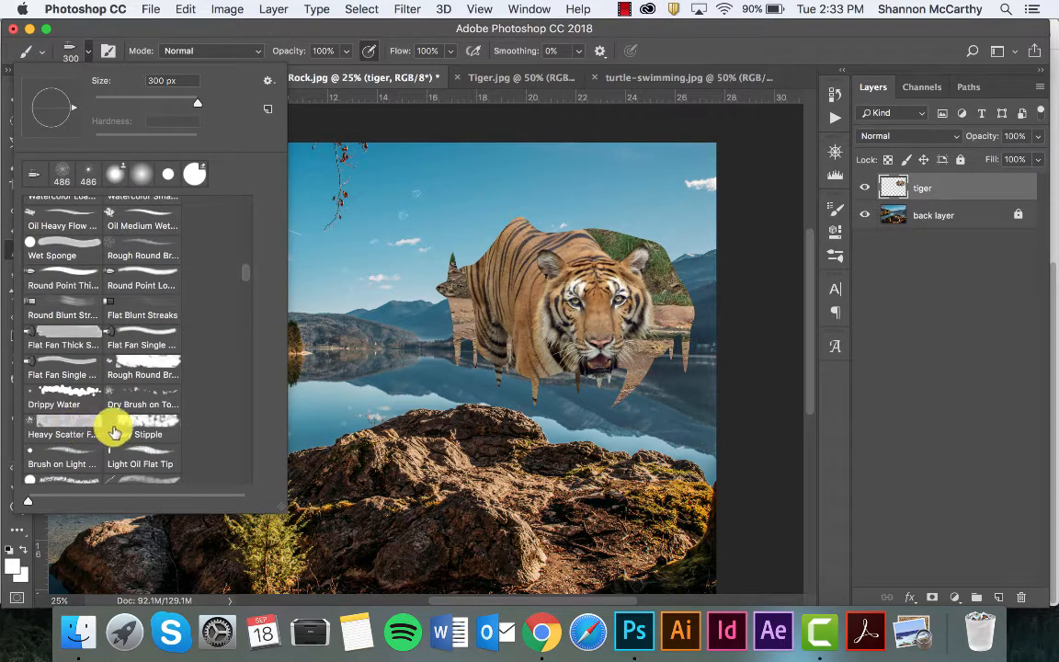
click(129, 426)
mouse_move(395, 221)
mouse_down()
mouse_move(386, 291)
mouse_move(468, 355)
mouse_up()
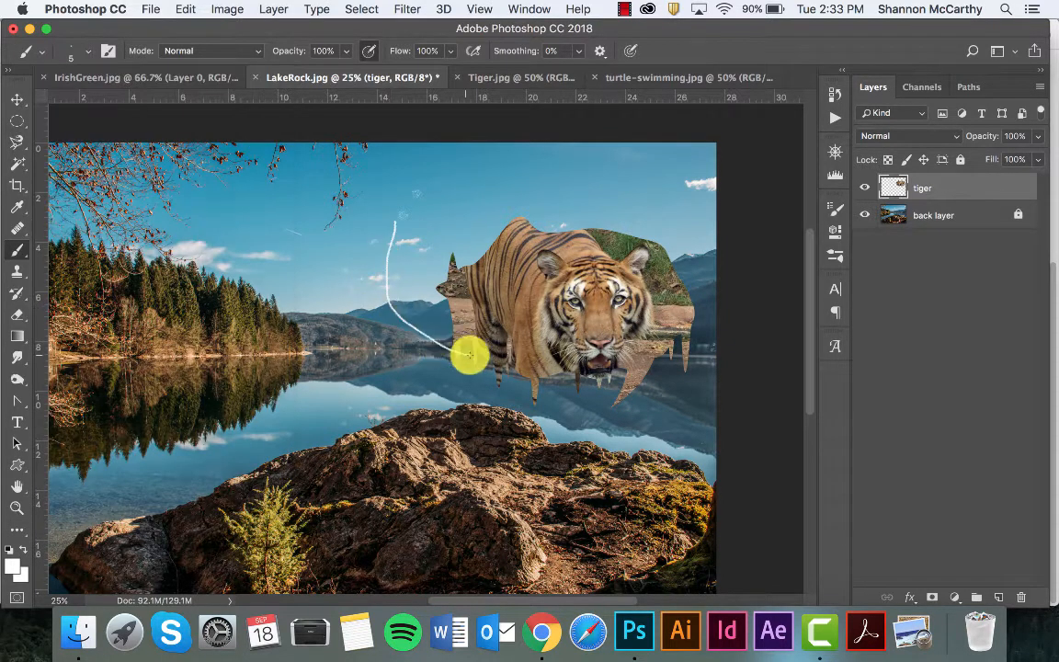
Set the Heavy Stipple brush to 316 px with 62% hardness and paint white blobs down the sky and lake beside the tiger.
click(84, 51)
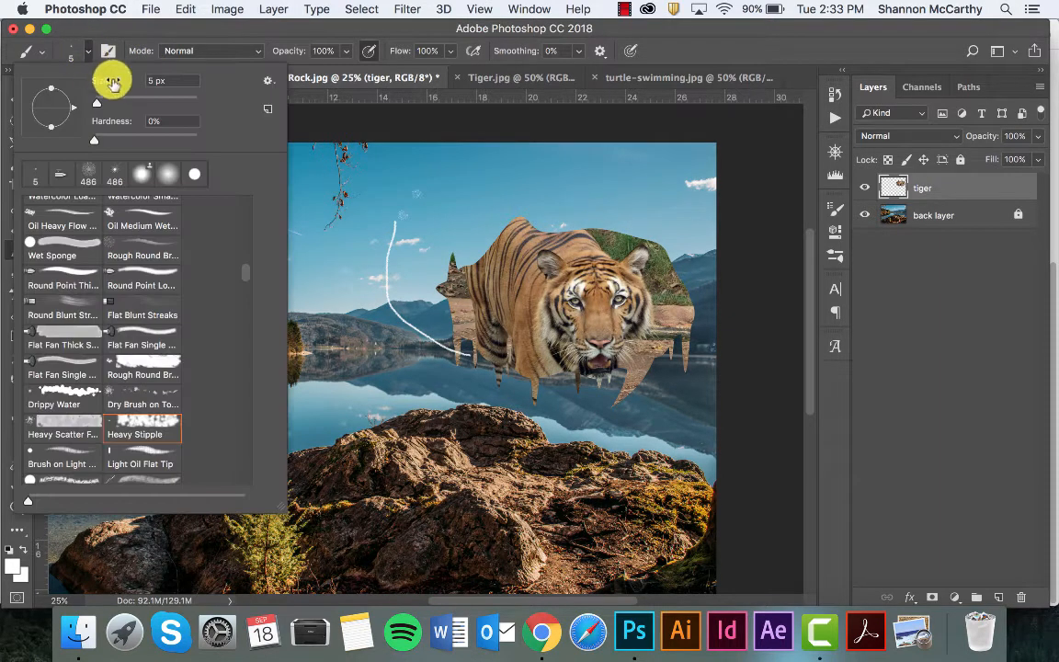
drag(94, 103, 177, 97)
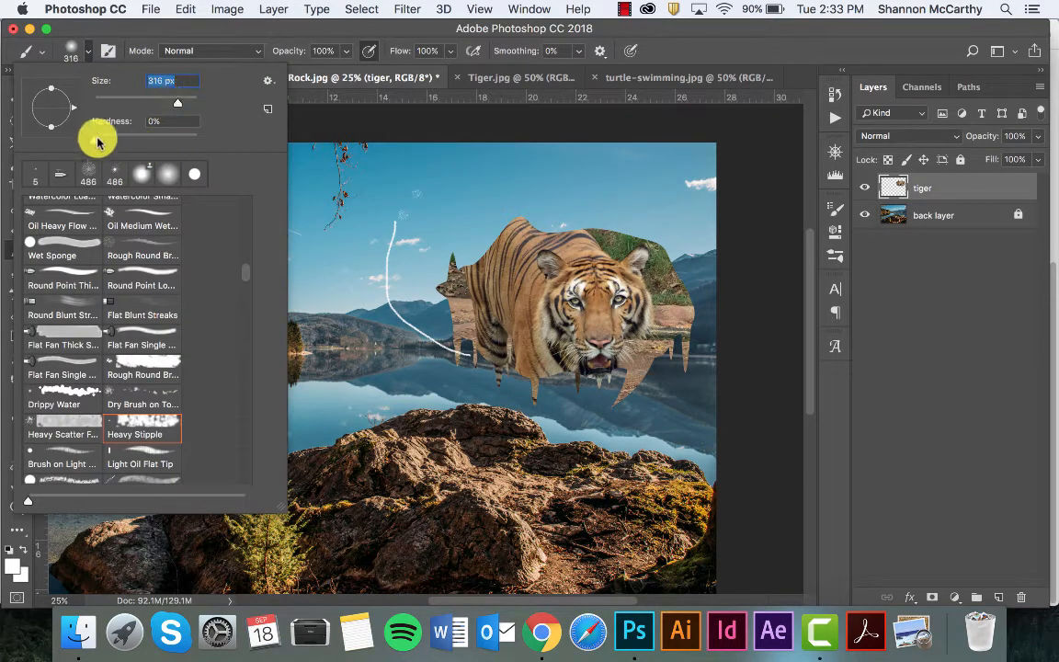
drag(94, 137, 159, 132)
mouse_move(367, 203)
mouse_down()
mouse_move(364, 253)
mouse_move(409, 360)
mouse_move(398, 351)
mouse_up()
Choose the Smoke 16 brush at 2500 px and stamp white smoke over the tiger and over the forest shoreline.
click(83, 55)
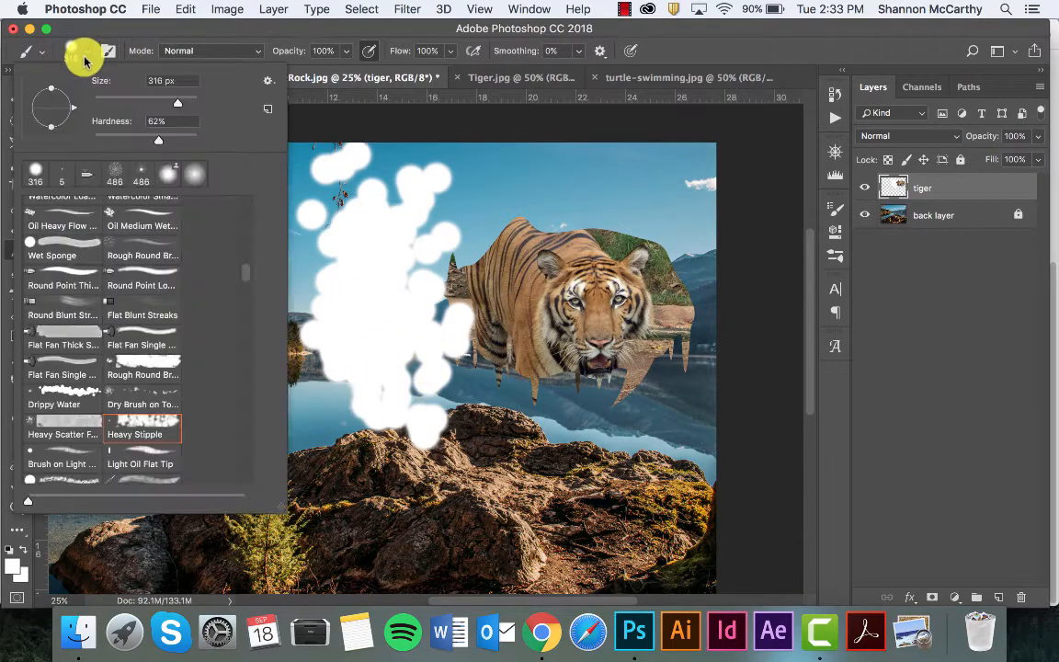
scroll(242, 312, down, 3)
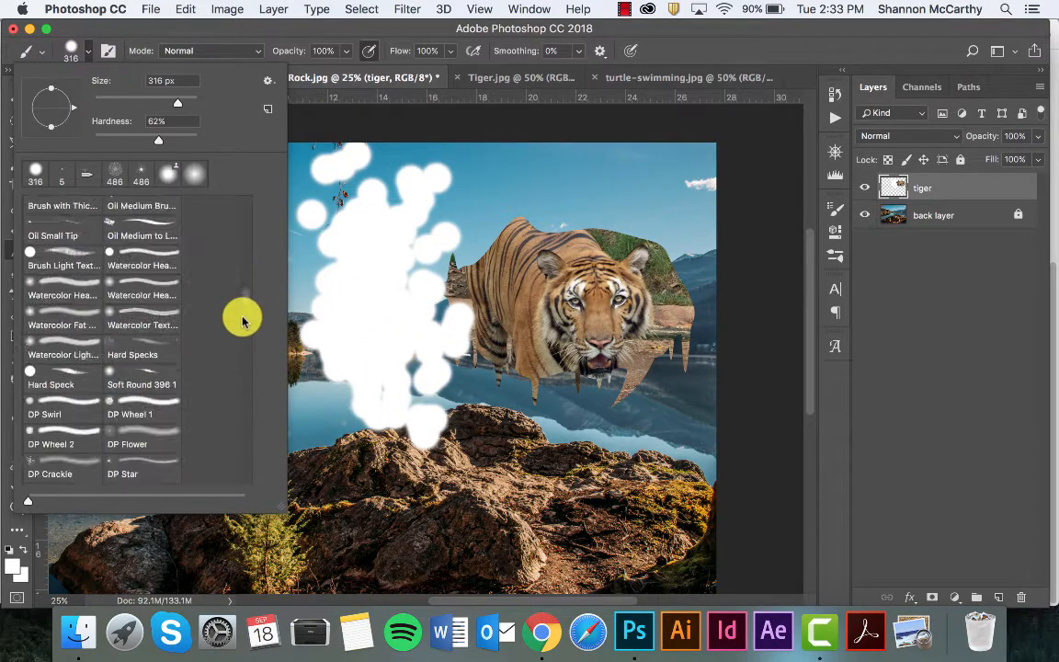
scroll(230, 397, down, 15)
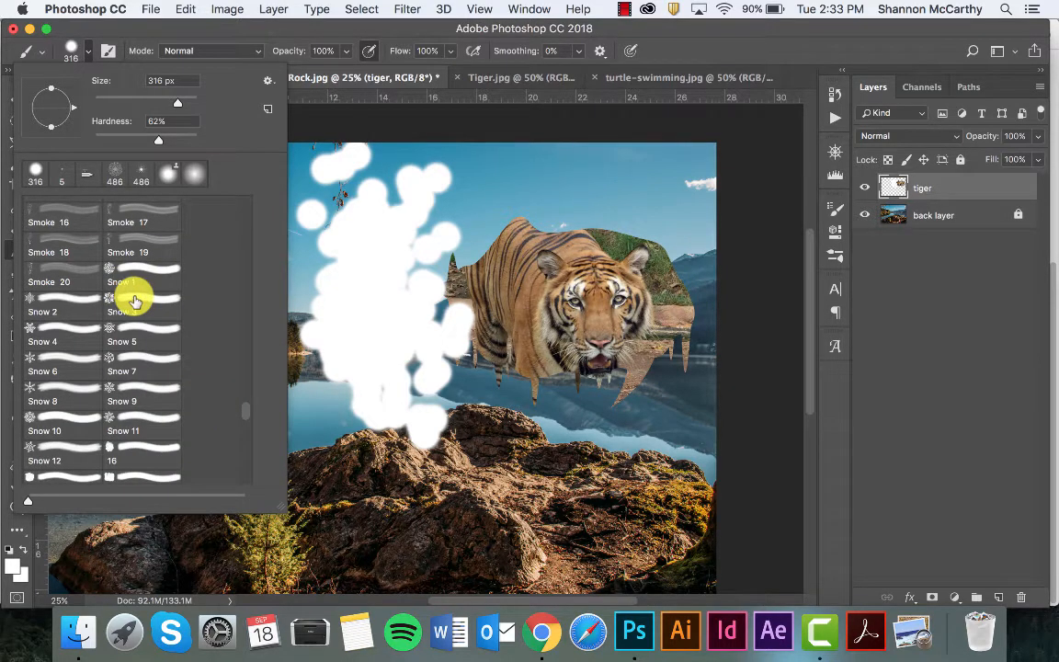
scroll(135, 296, up, 2)
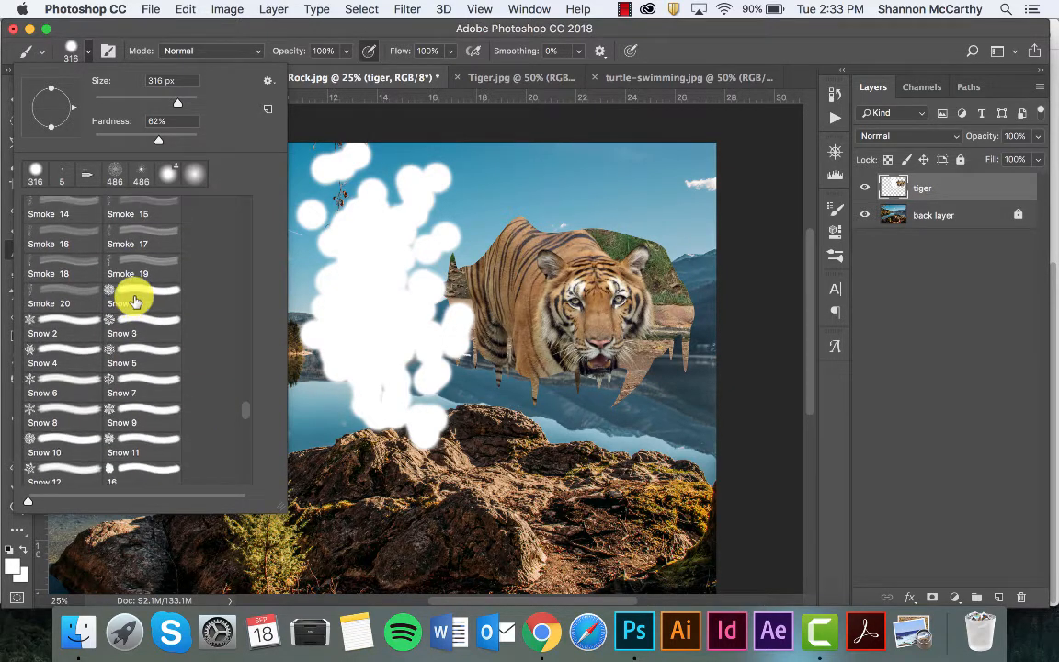
click(58, 236)
click(570, 273)
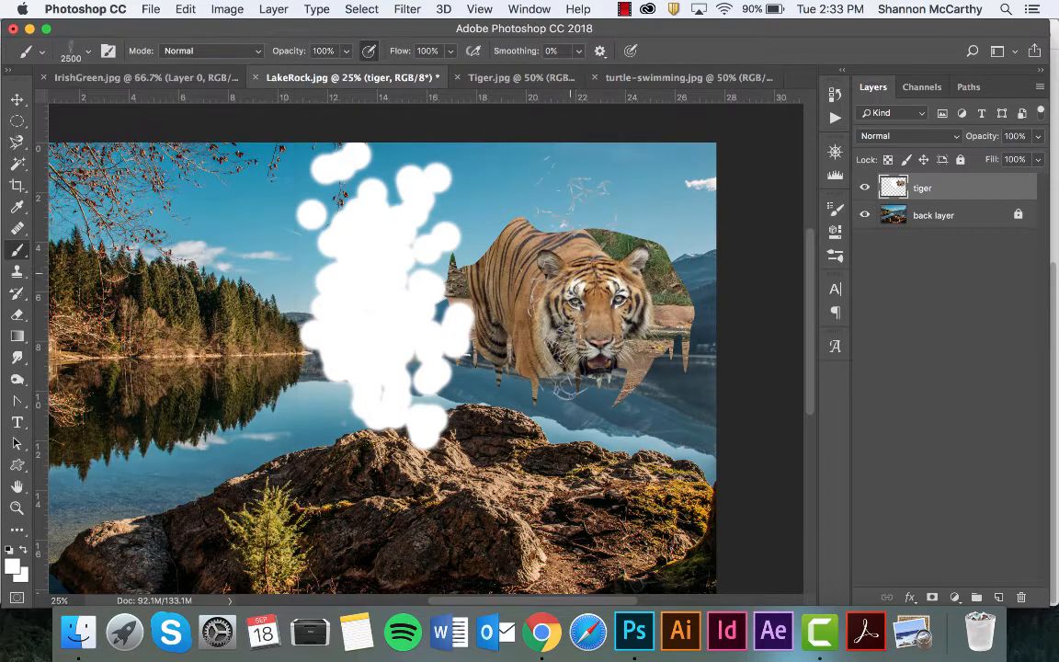
click(570, 276)
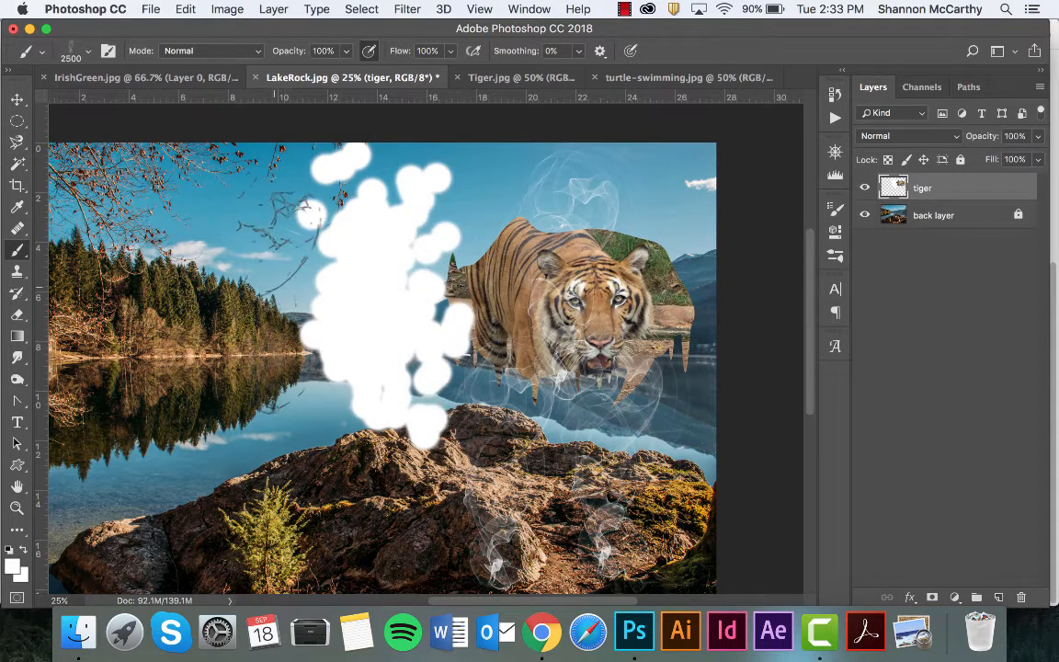
click(257, 284)
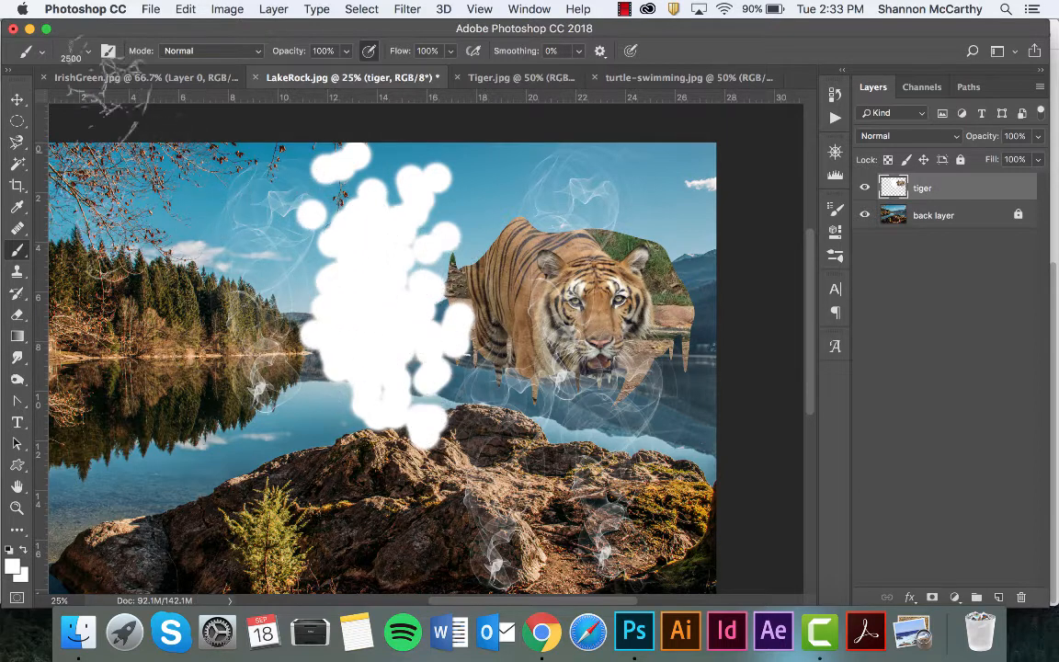
click(90, 57)
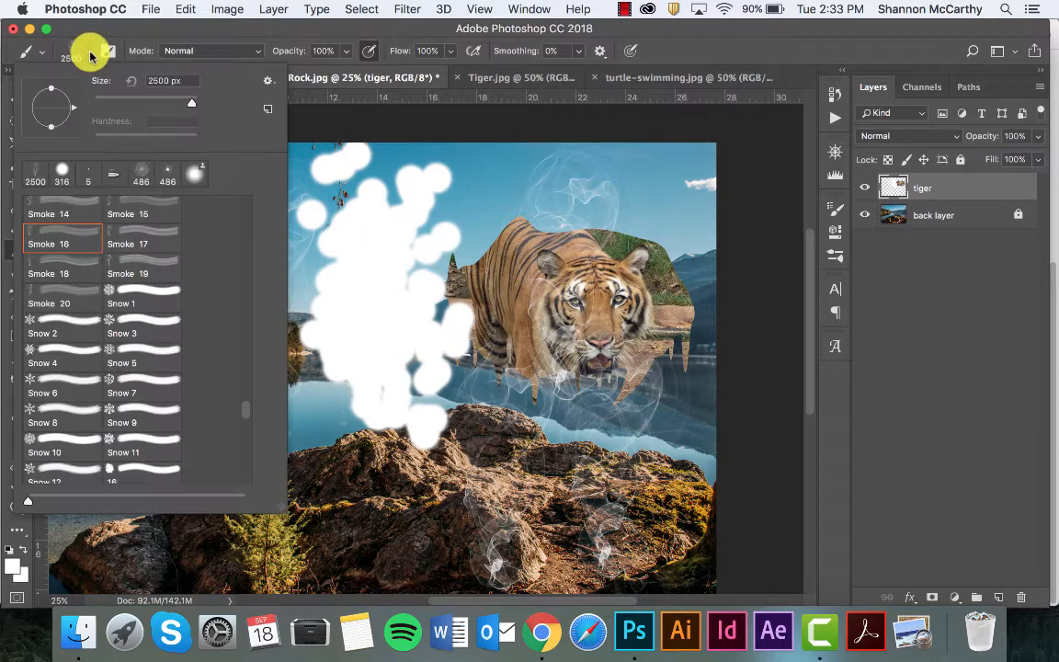
click(269, 82)
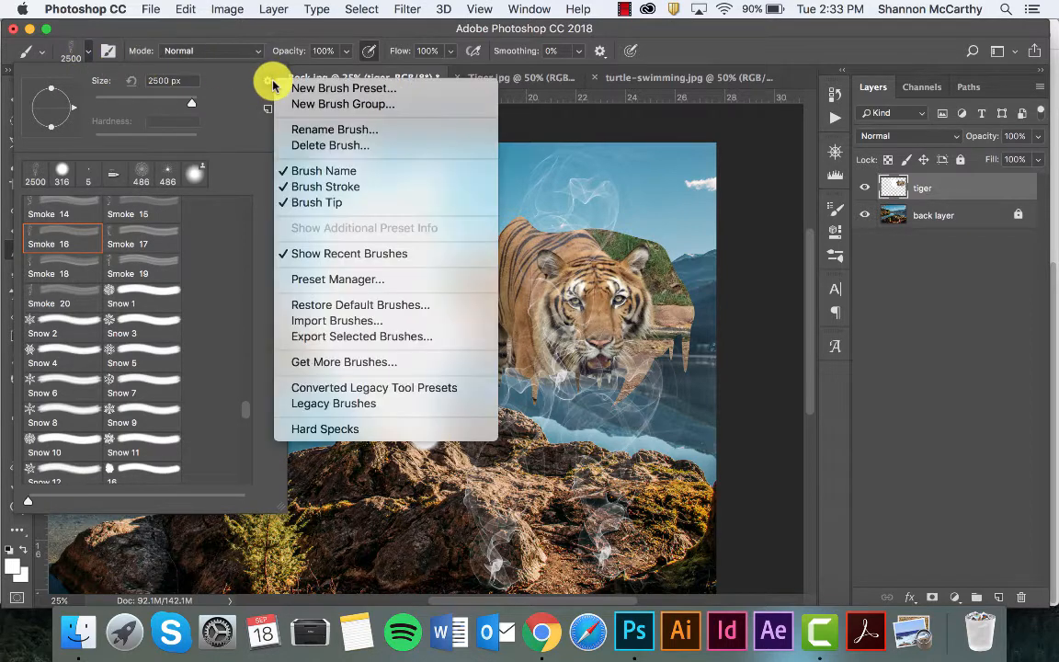
click(387, 322)
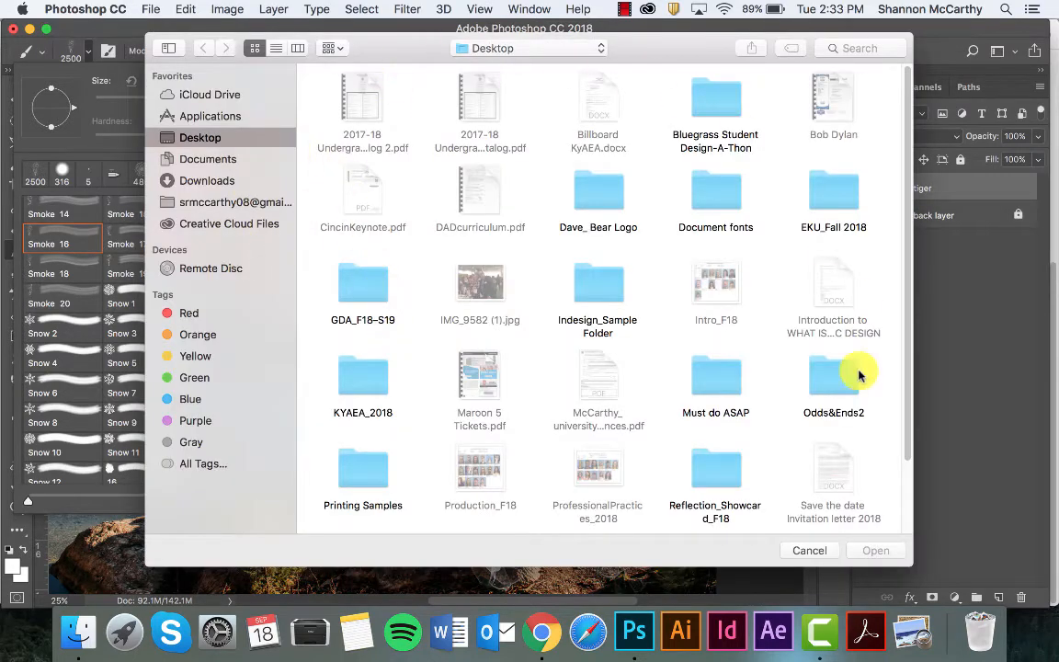
click(799, 550)
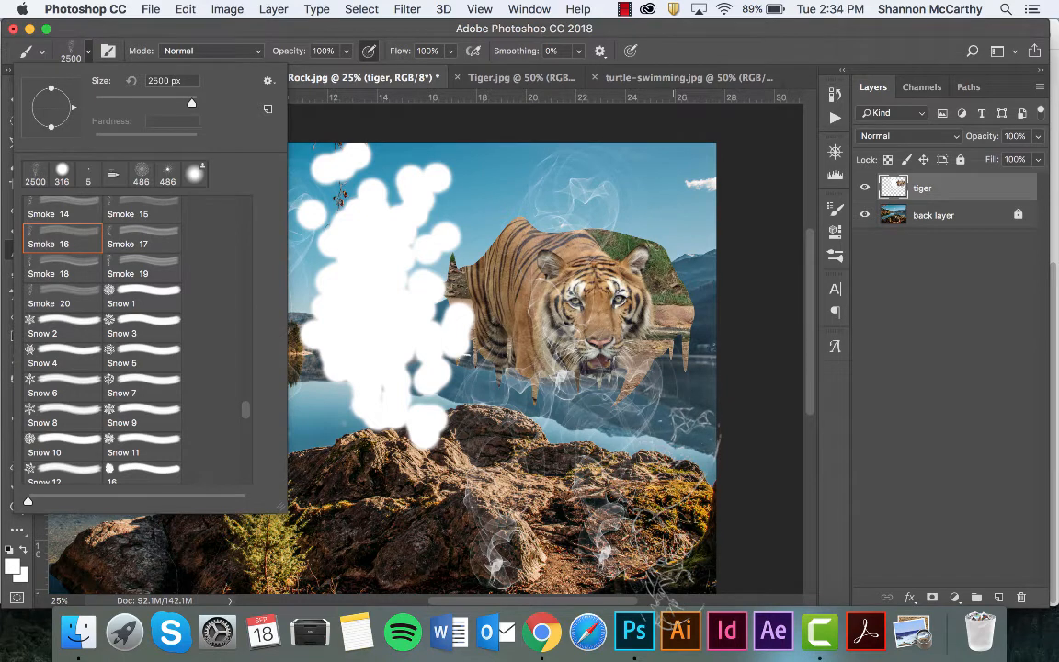
Choose a Snow snowflake brush at 1847 px and stamp four large white snowflakes over the rock, lake, forest and below the tiger.
click(124, 402)
key(Return)
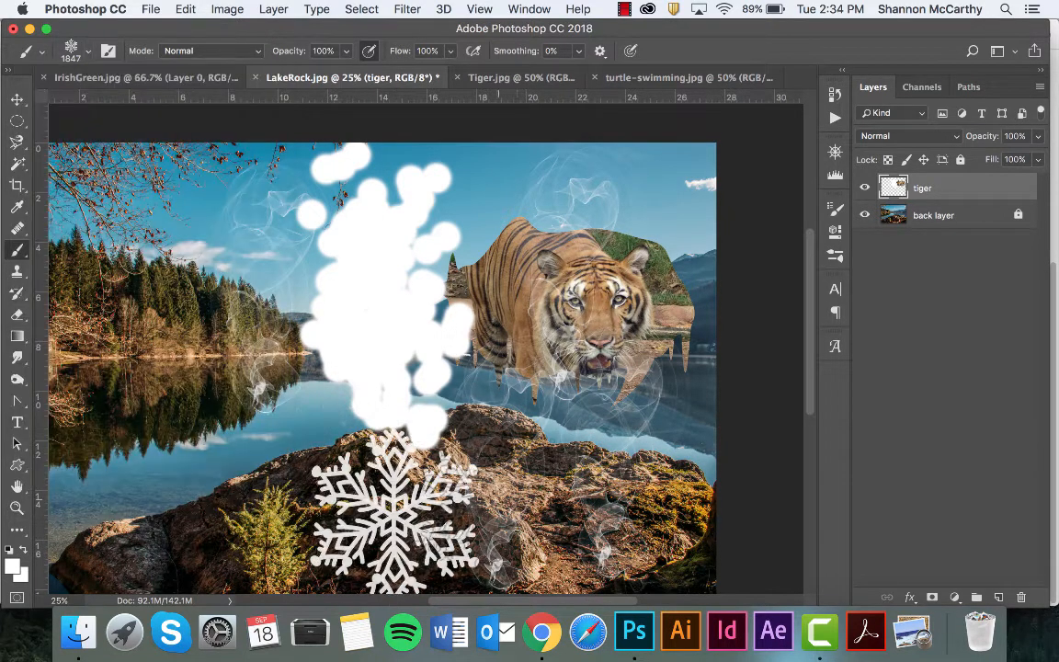
click(262, 409)
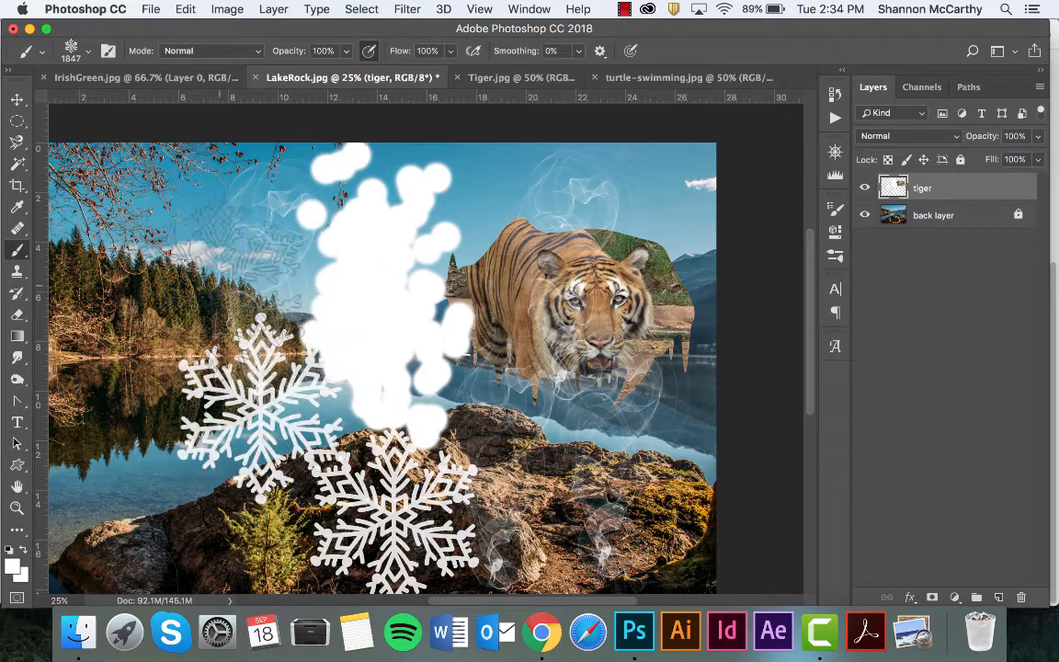
click(189, 253)
click(623, 441)
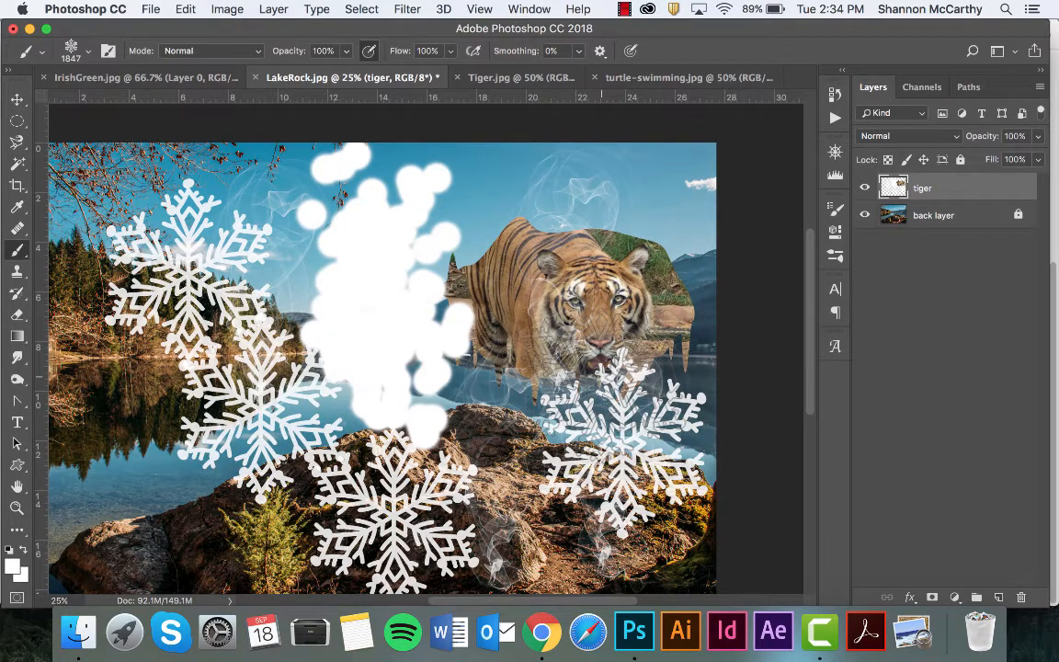
Examine the snowflake stamped over the lake at 100% zoom and fit the whole image back on screen.
key(super+plus)
key(super+plus)
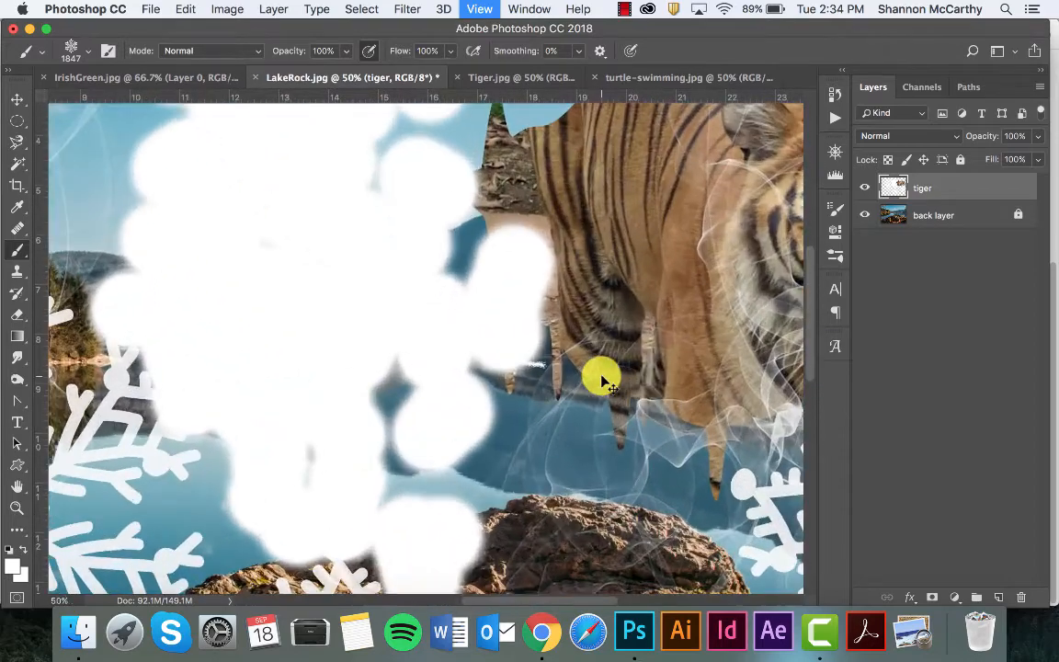
key(super+plus)
key(super+plus)
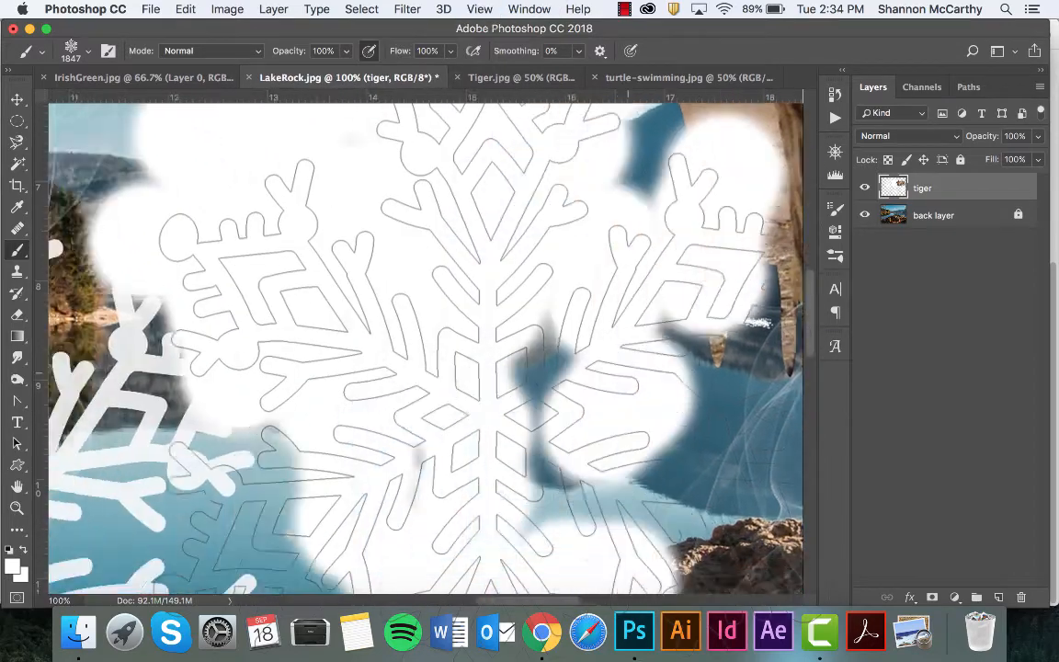
scroll(478, 409, left, 10)
scroll(478, 409, up, 3)
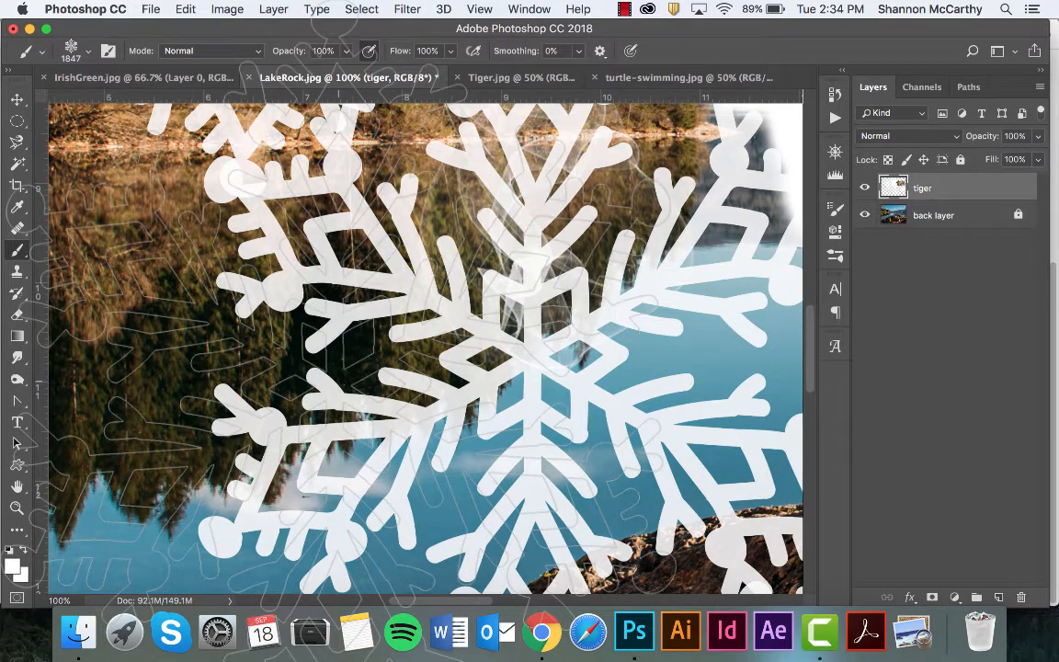
key(super+0)
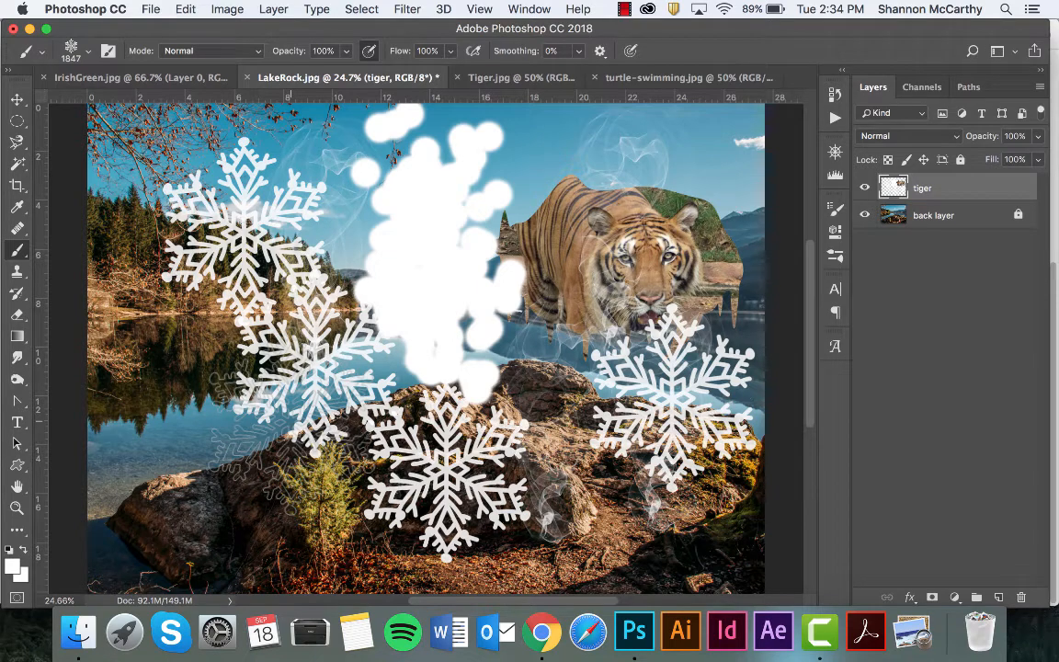
Reduce the snowflake brush to 900 px and stamp six smaller white snowflakes over the rock, lake, shoreline, sky and above the tiger.
key([)
key([)
key([)
key([)
key([)
key([)
key([)
key([)
key([)
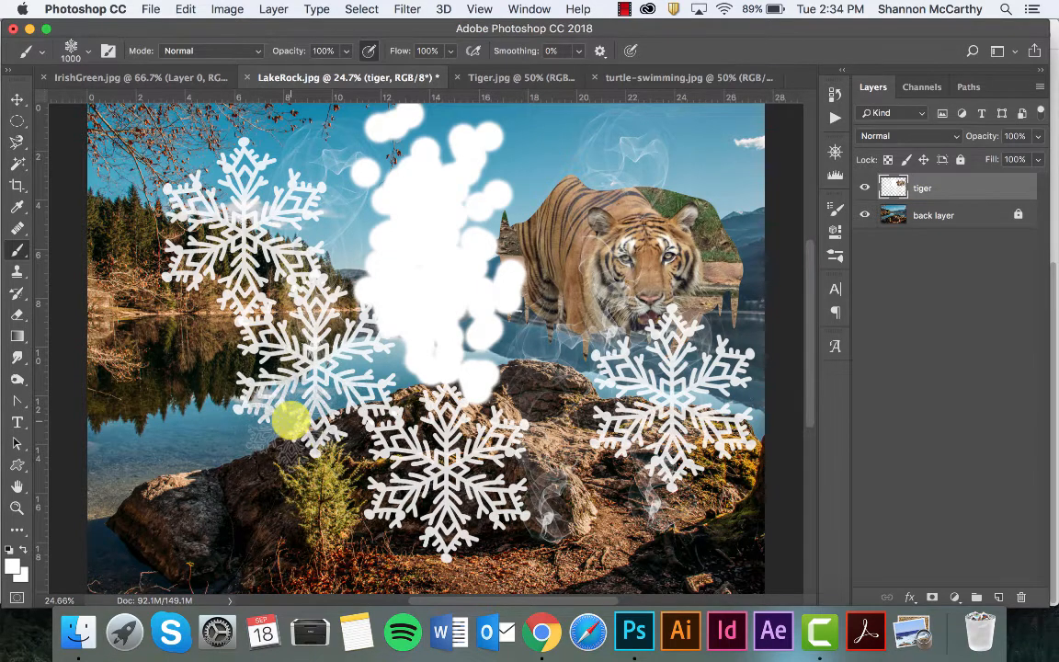
click(281, 467)
click(183, 402)
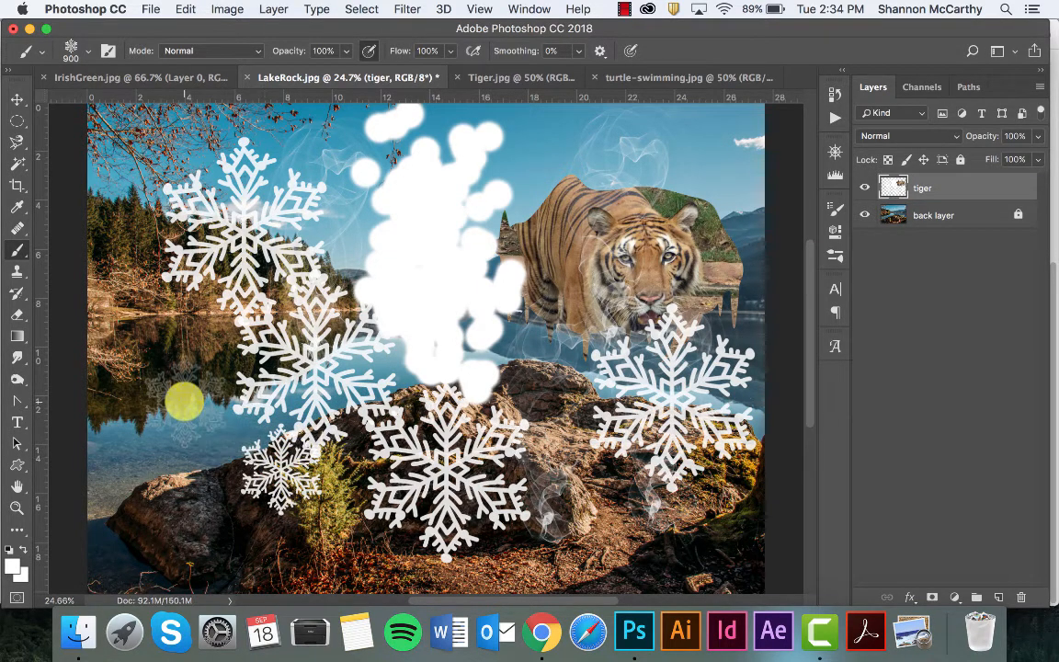
click(175, 305)
click(324, 148)
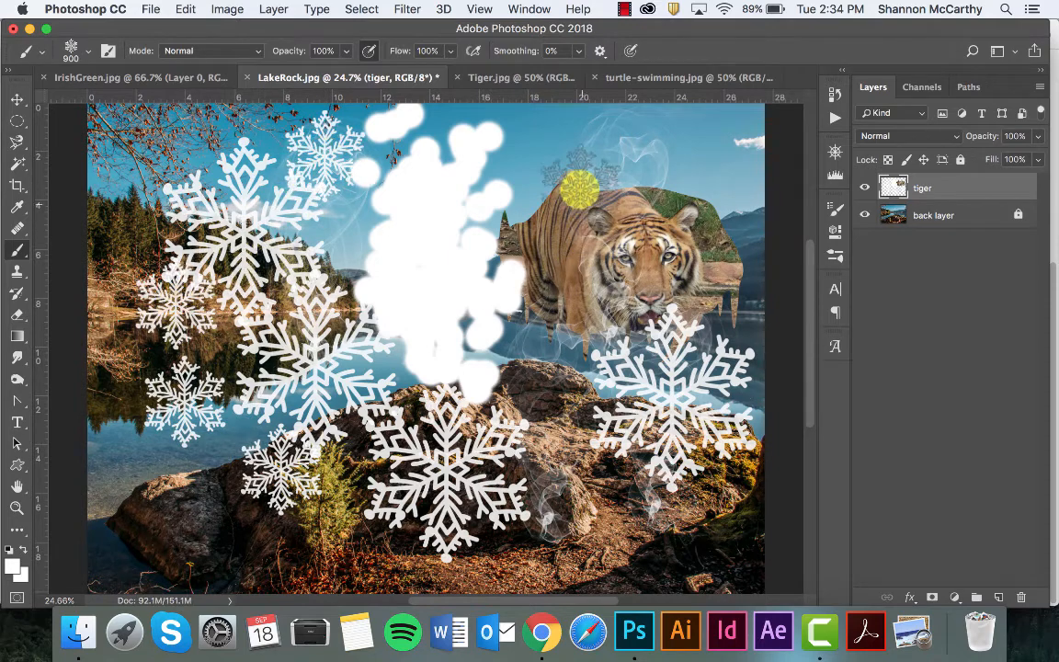
click(579, 180)
click(699, 180)
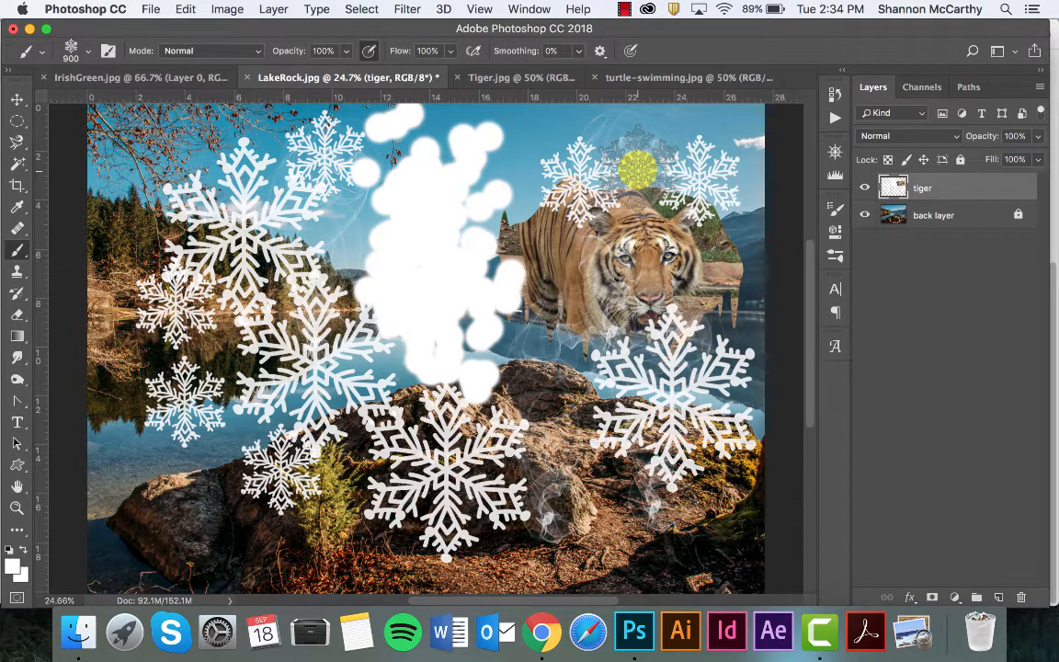
click(619, 9)
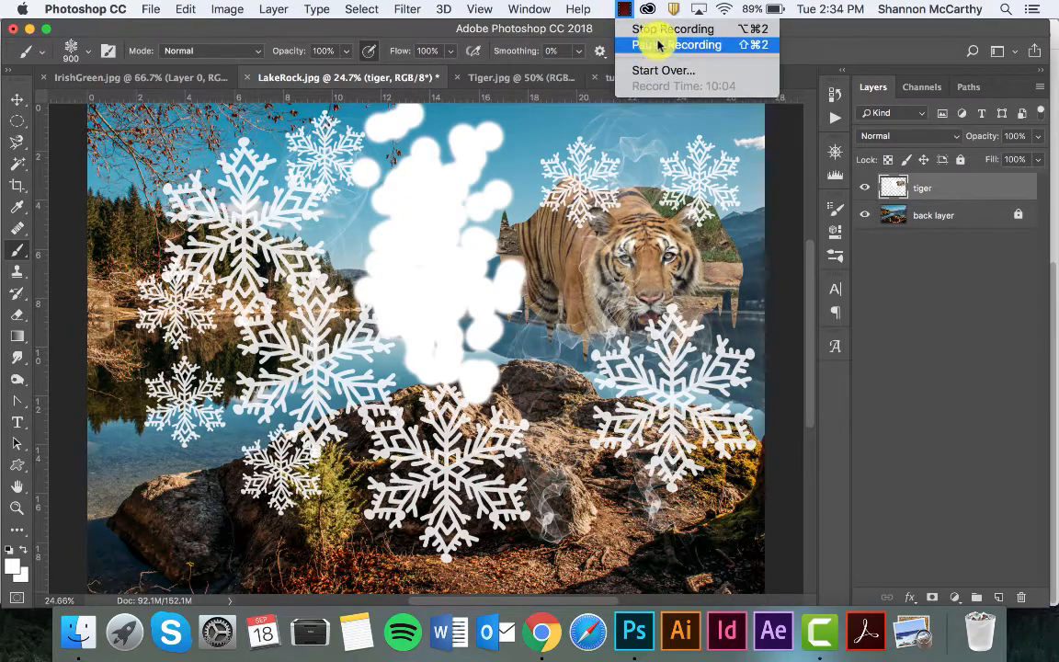